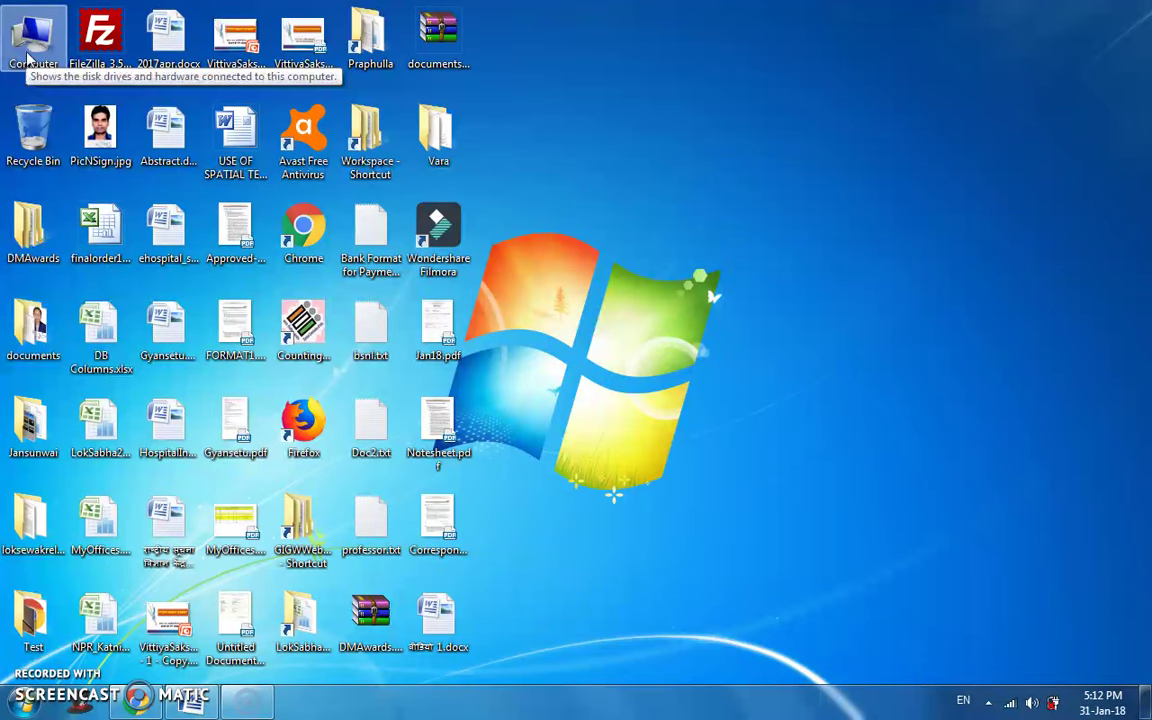
- Open the computer's drive list in a maximized window and enter the DELL (E:) drive
double_click(30, 50)
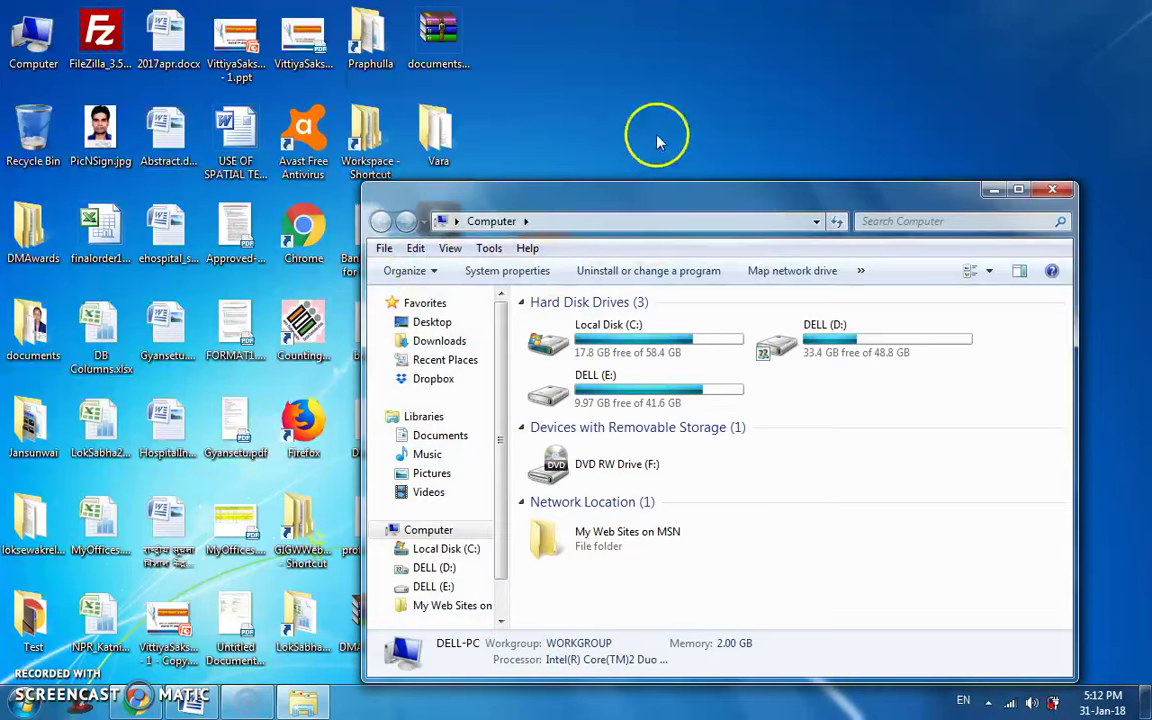
double_click(612, 192)
click(780, 137)
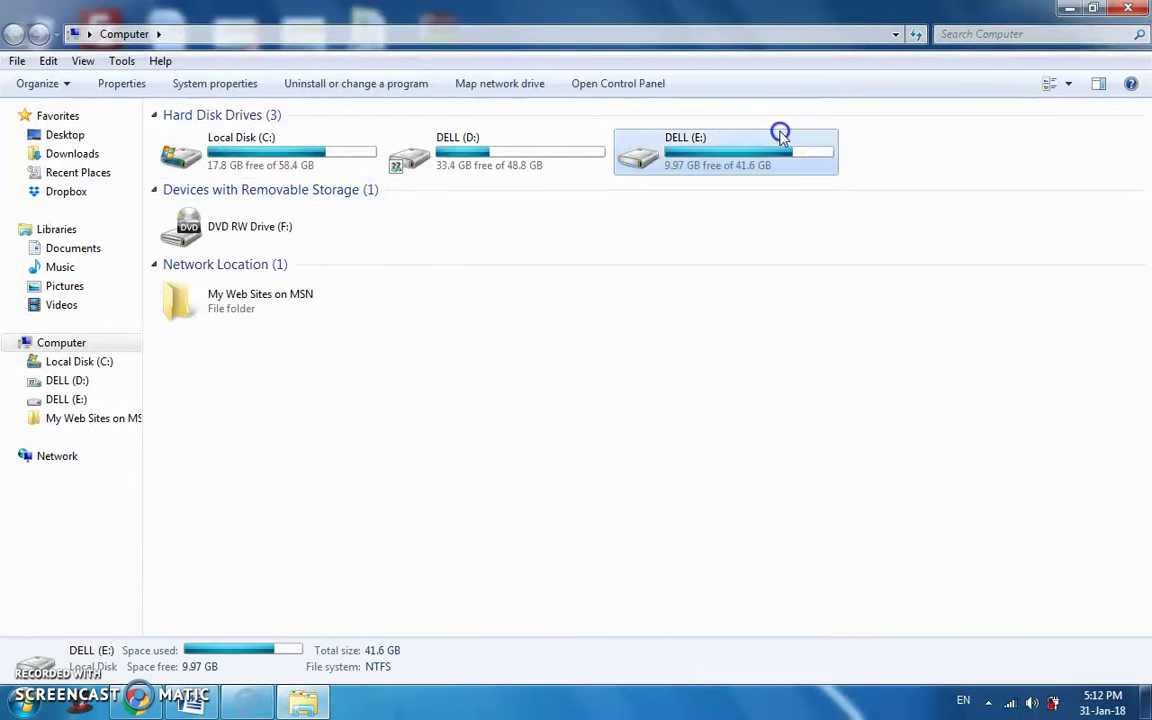
double_click(780, 137)
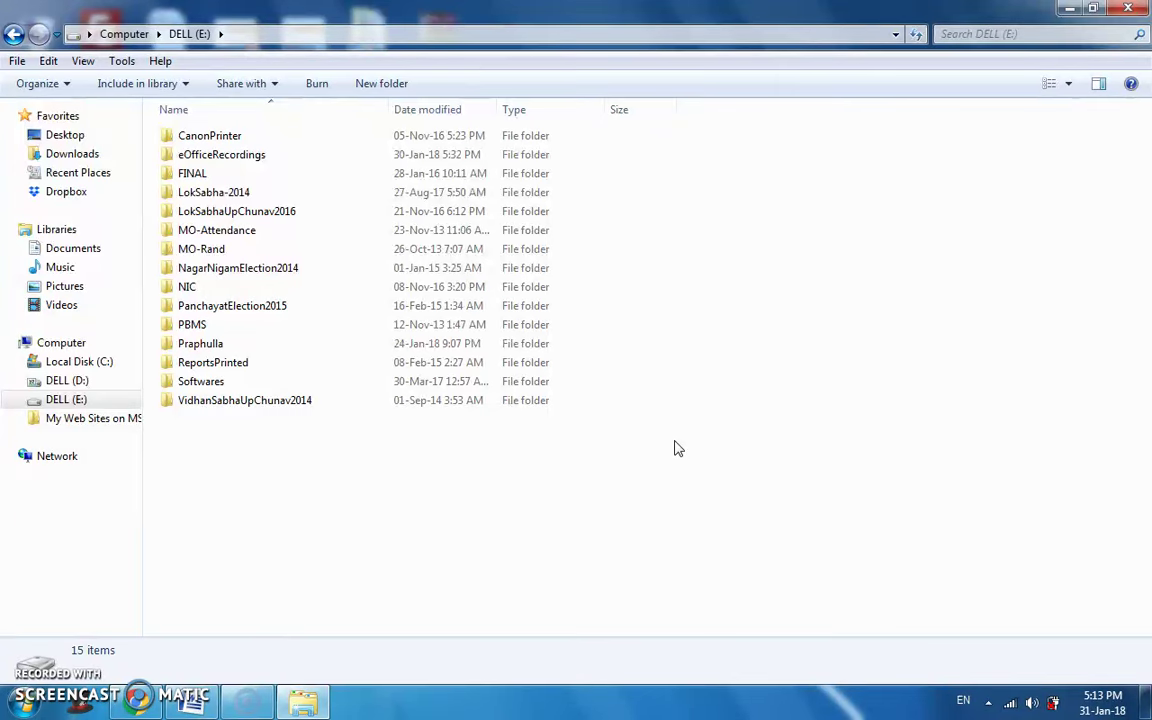
- Create a new folder named Agriculture in the root of the DELL (E:) drive
click(332, 437)
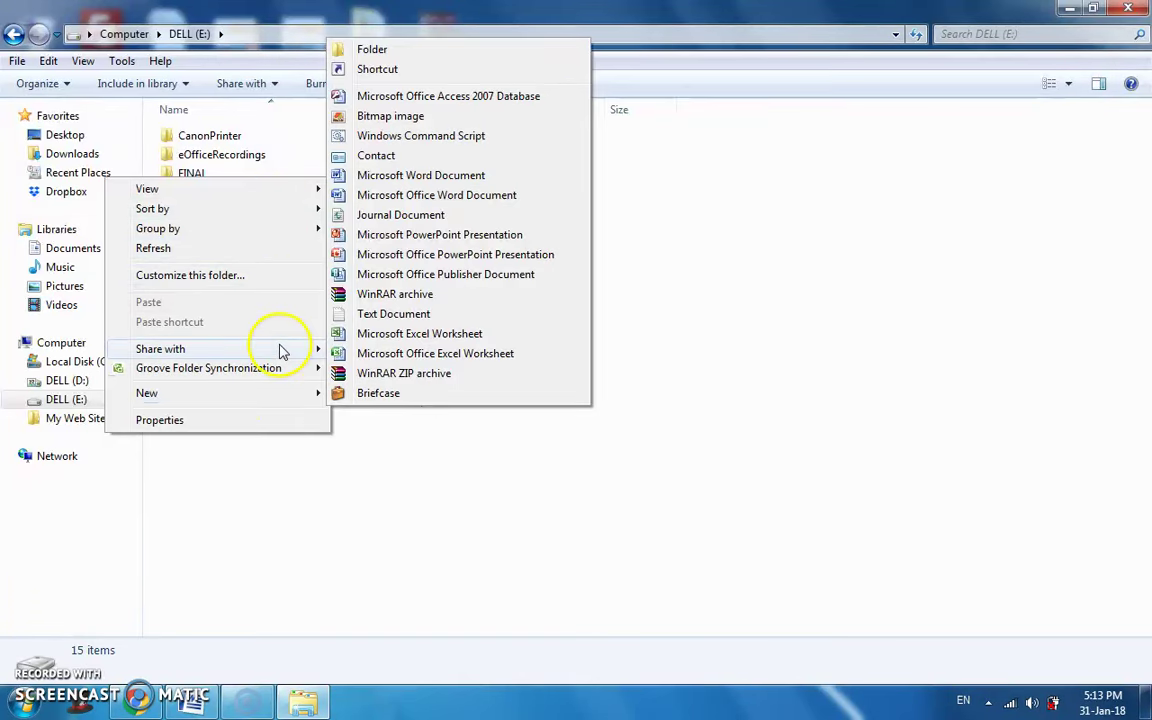
mouse_move(229, 395)
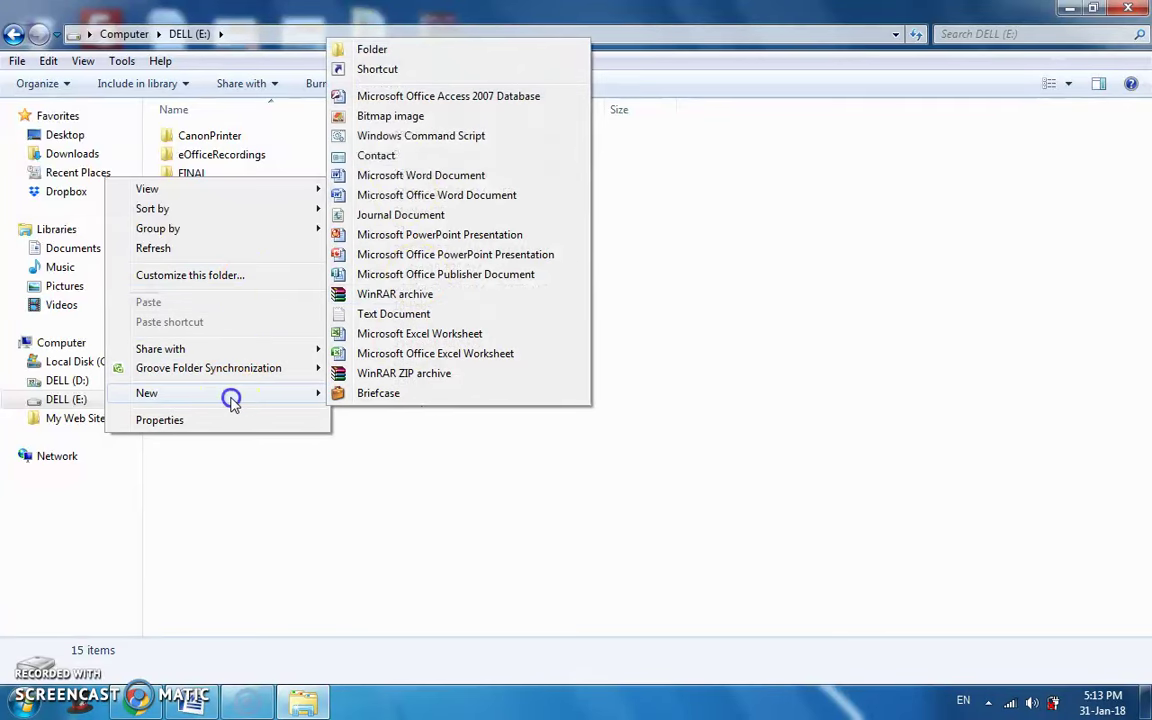
click(372, 49)
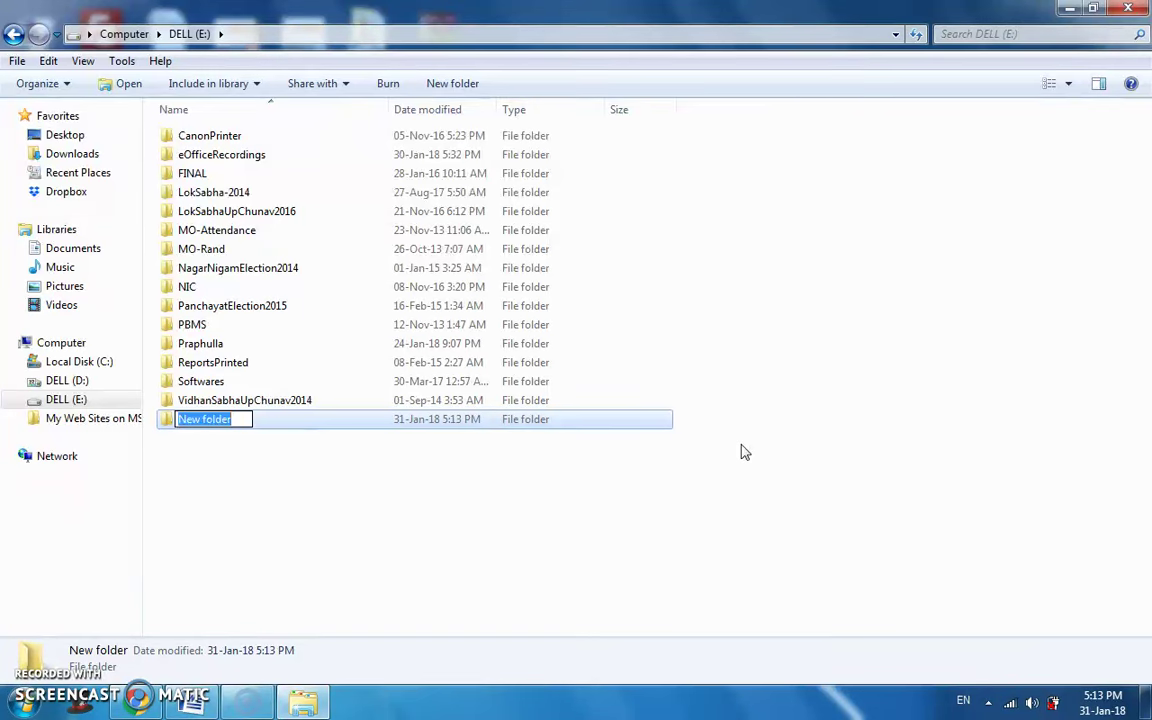
text(Agricul)
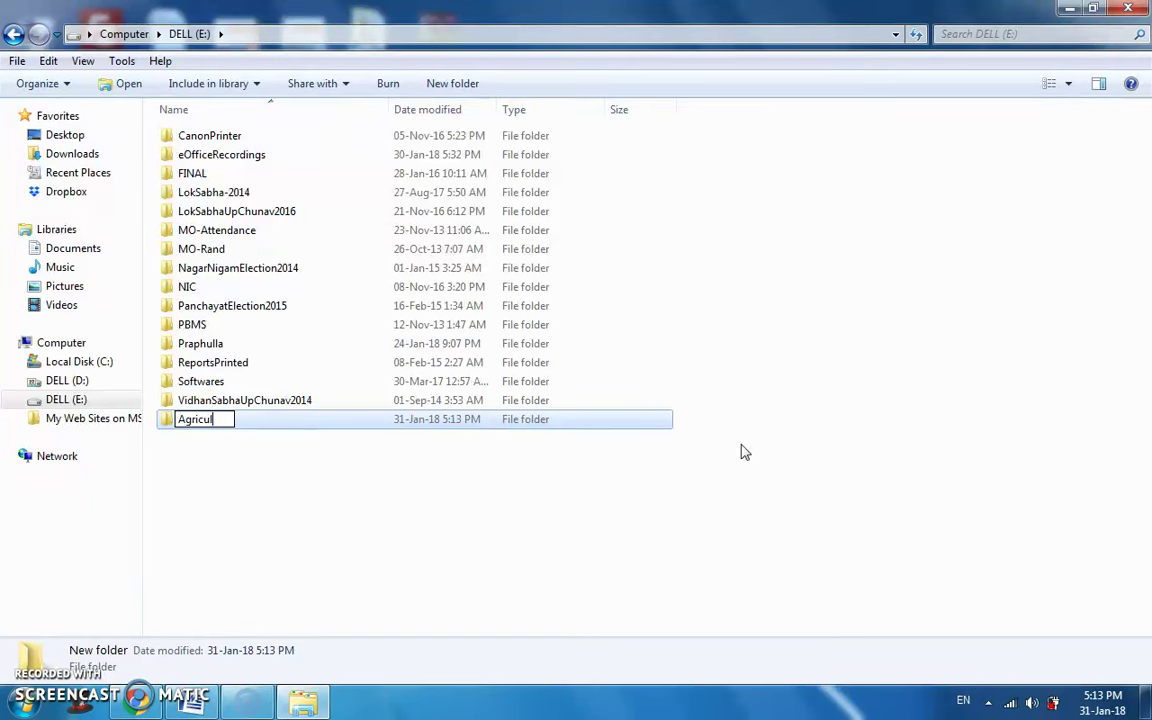
text(ture)
key(Return)
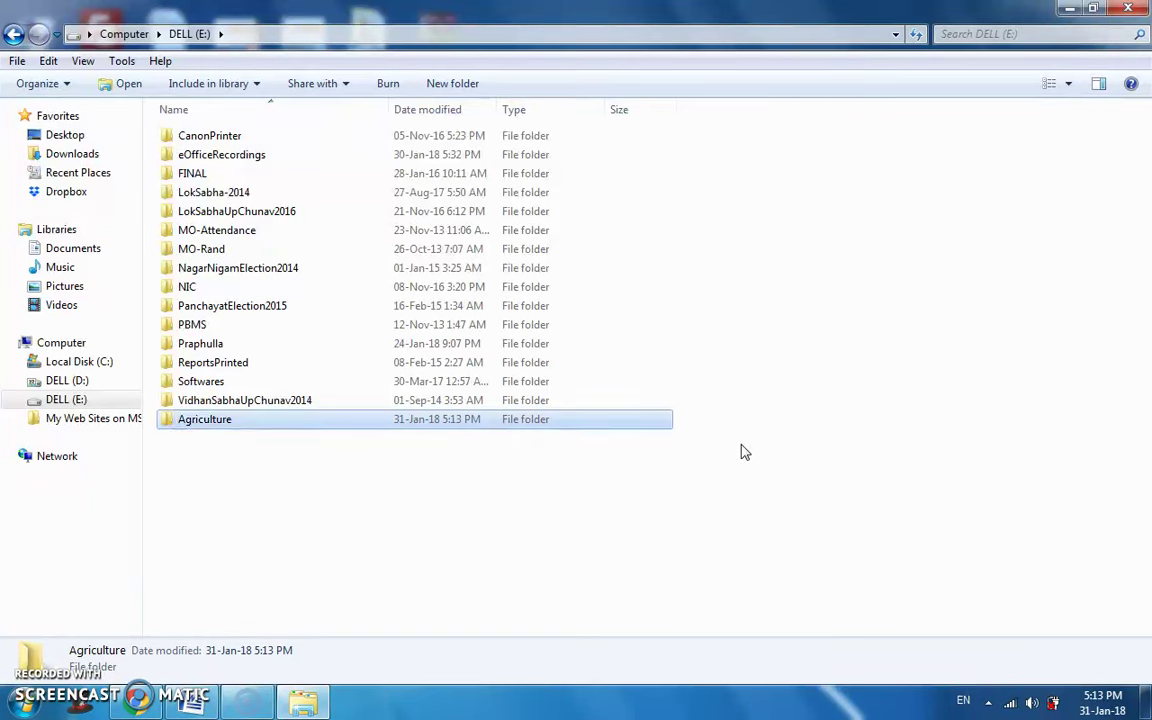
- Open the Agriculture folder and create a subfolder named Establishment inside it
key(Return)
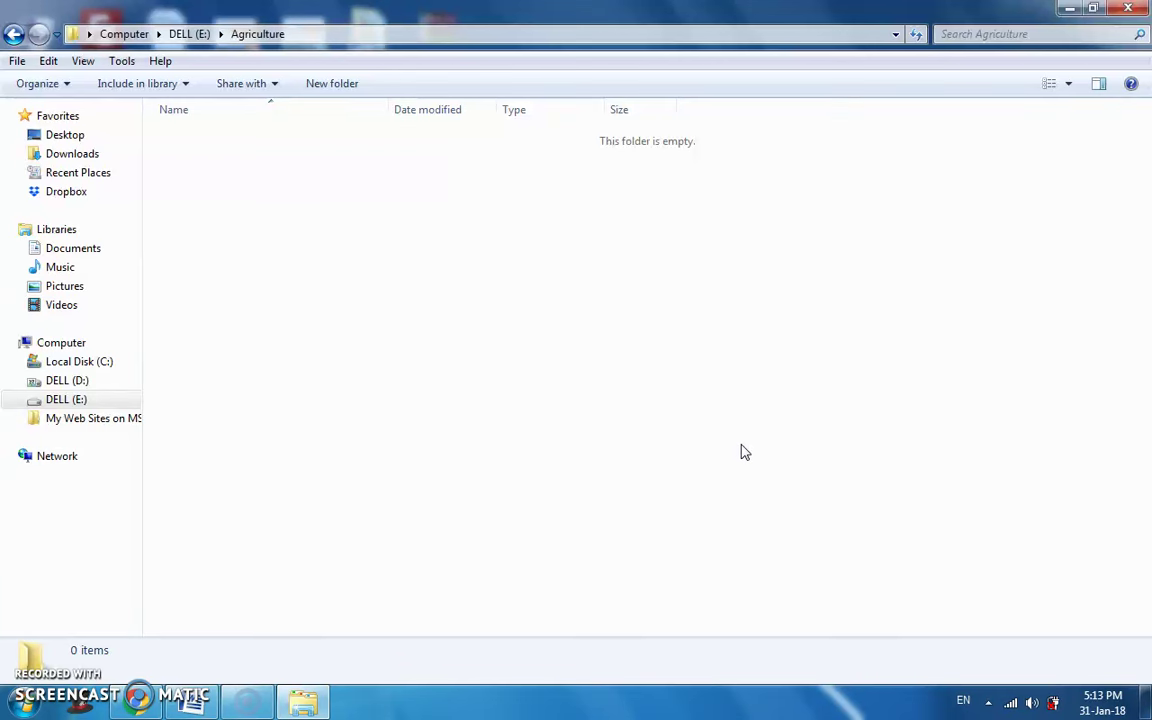
right_click(218, 213)
click(211, 446)
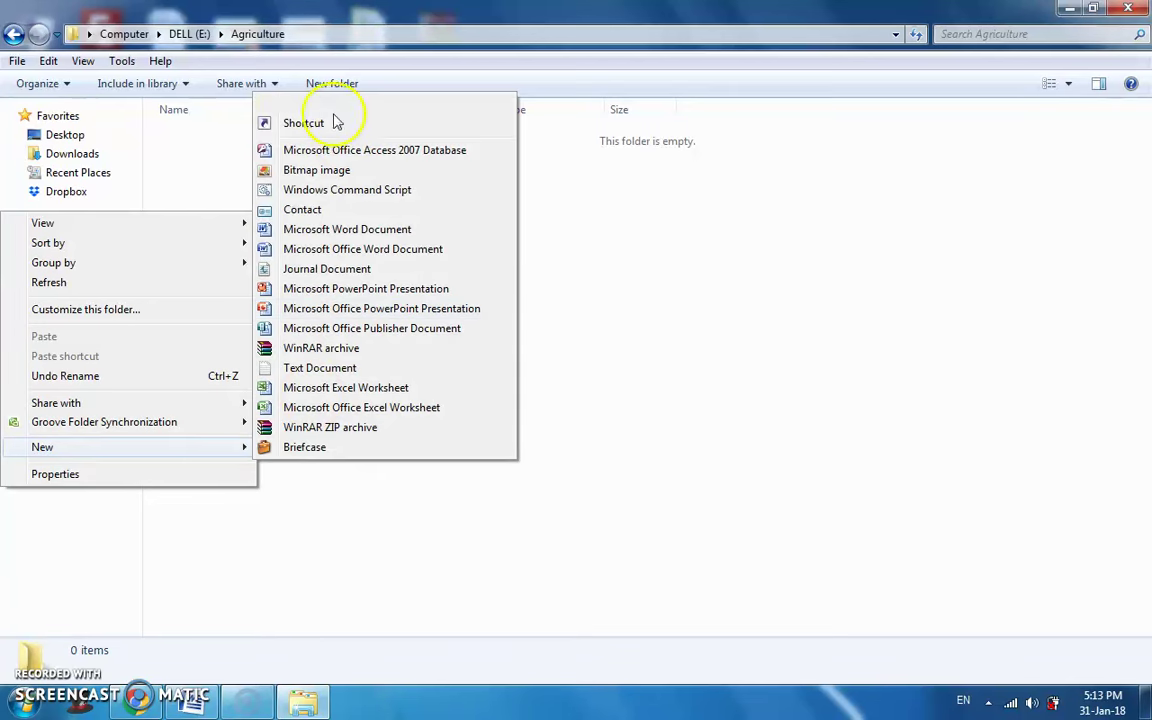
click(333, 103)
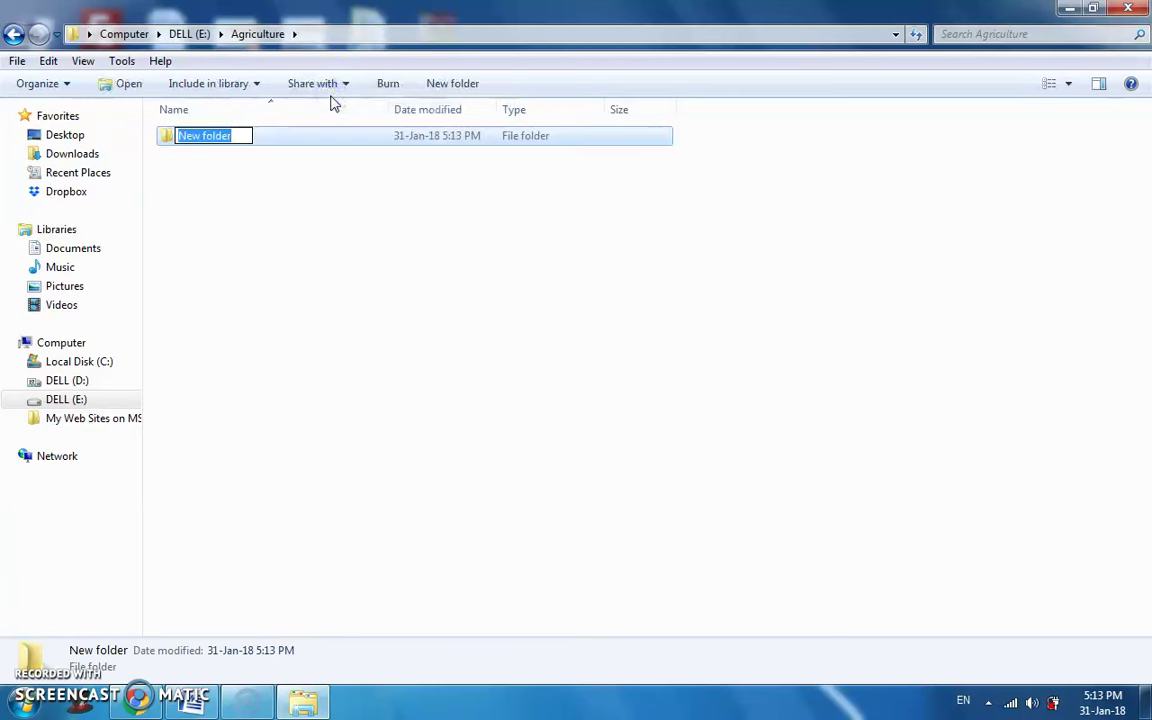
text(Estab)
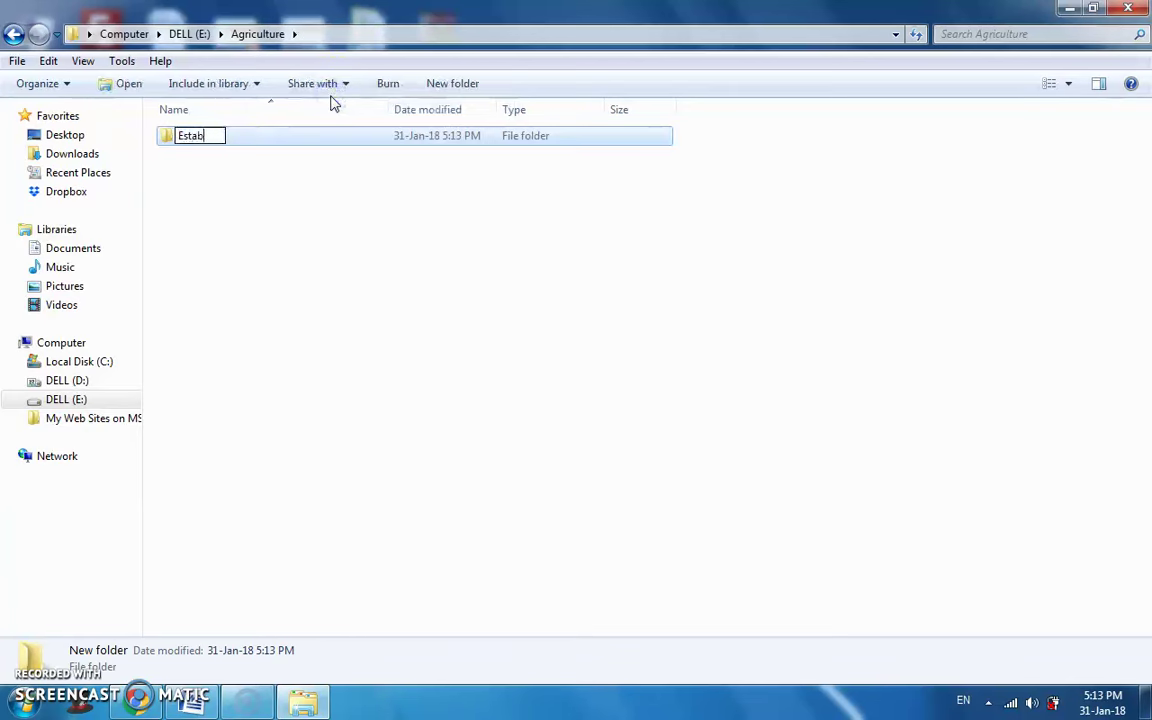
text(lishme)
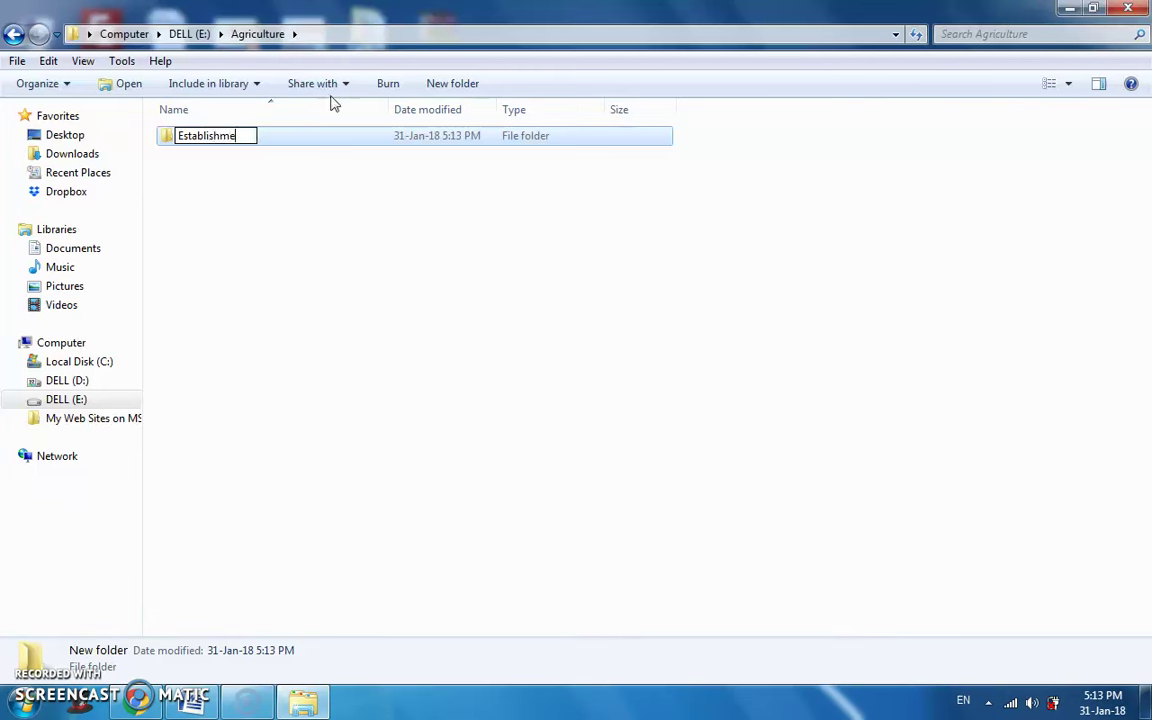
text(nt)
key(Return)
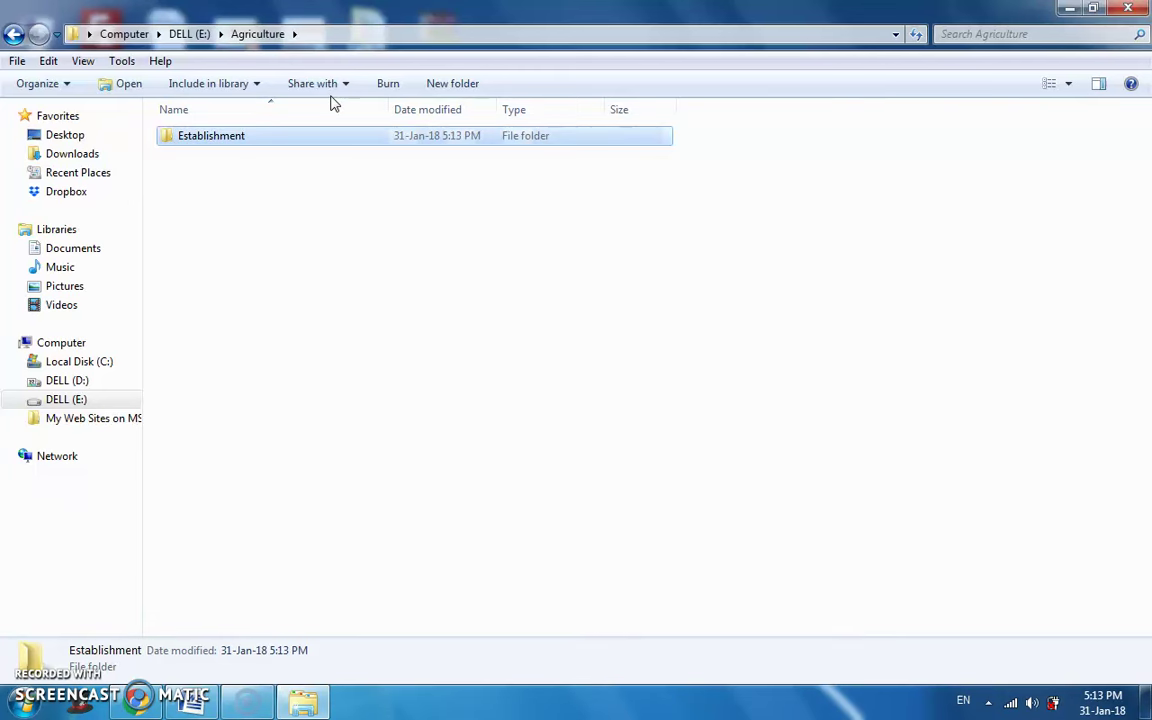
- Open the Establishment folder and create a subfolder named with the person's first name
key(Return)
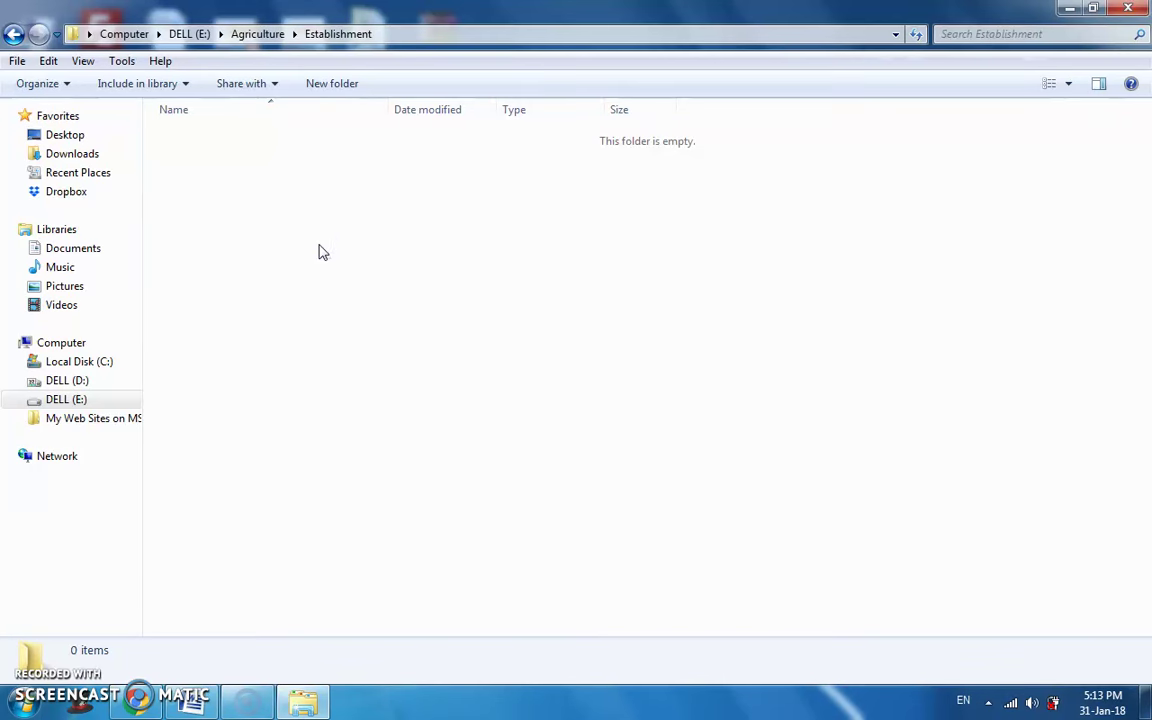
right_click(317, 243)
mouse_move(297, 475)
click(415, 133)
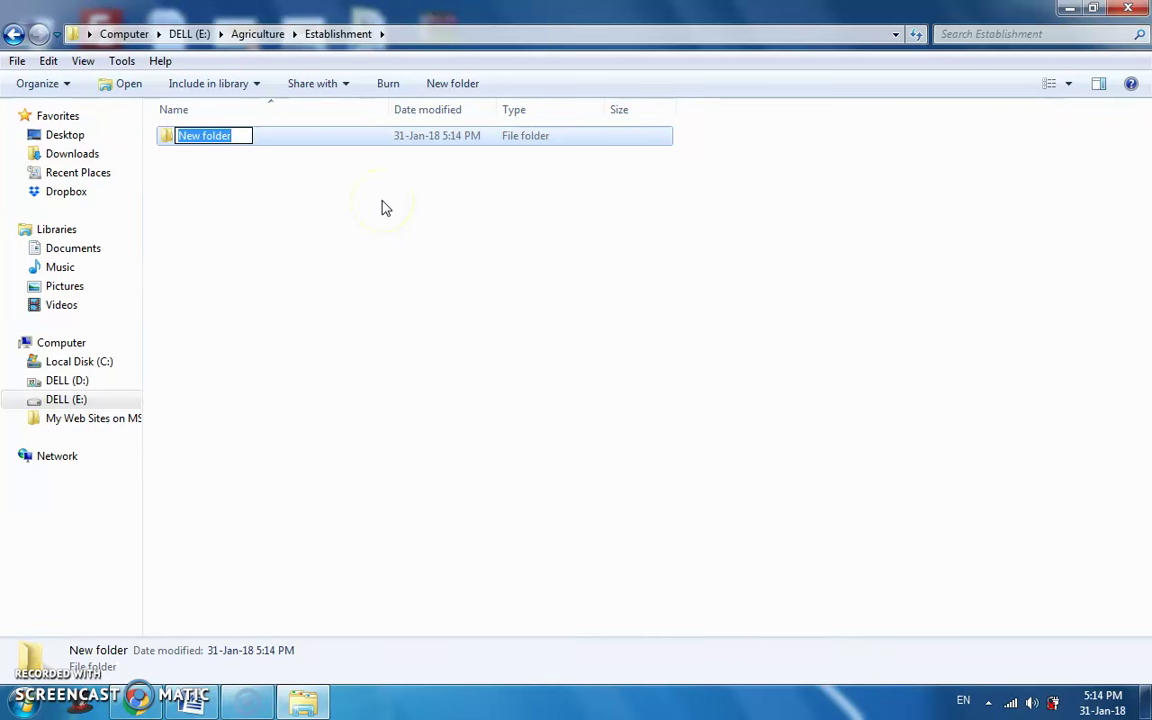
text(Praphulla)
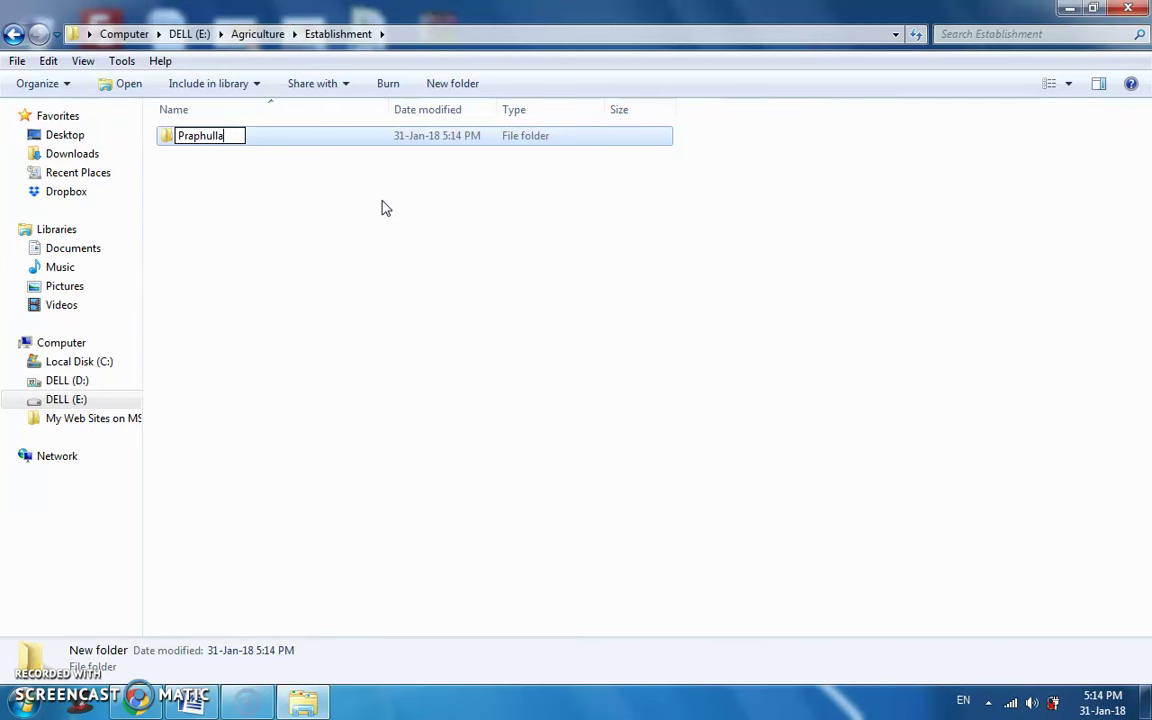
key(Return)
- Open the folder with the person's name and create a subfolder named fl-A-1 inside it
key(Return)
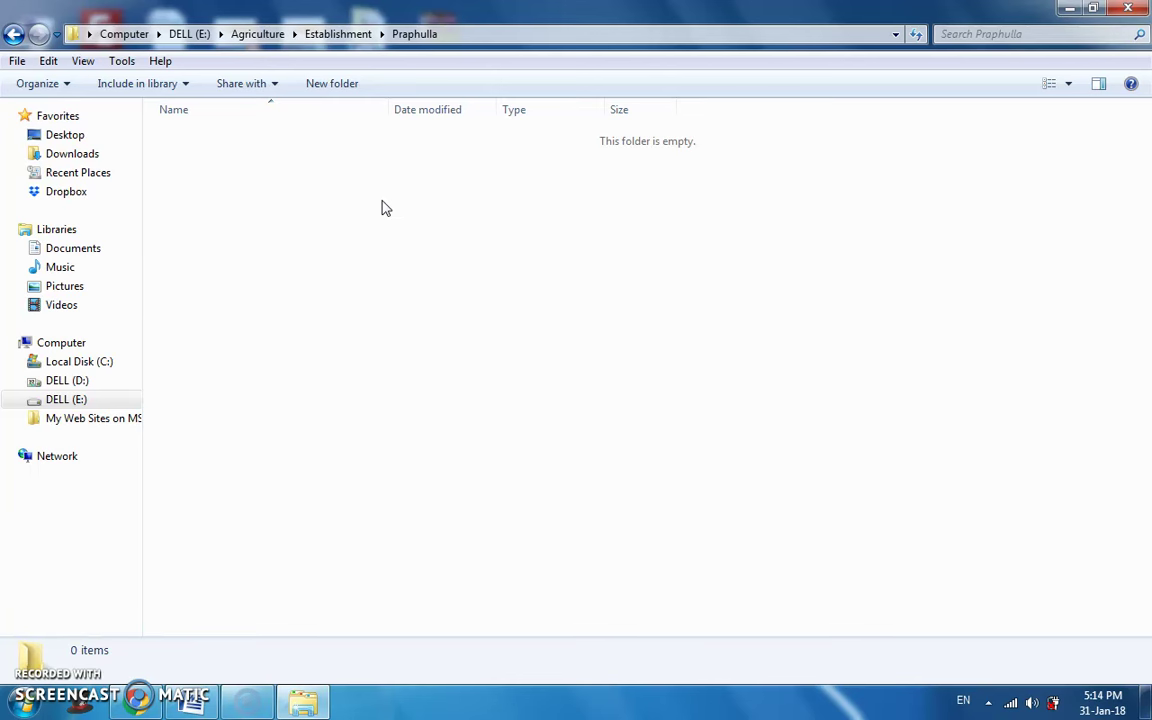
right_click(362, 203)
mouse_move(283, 438)
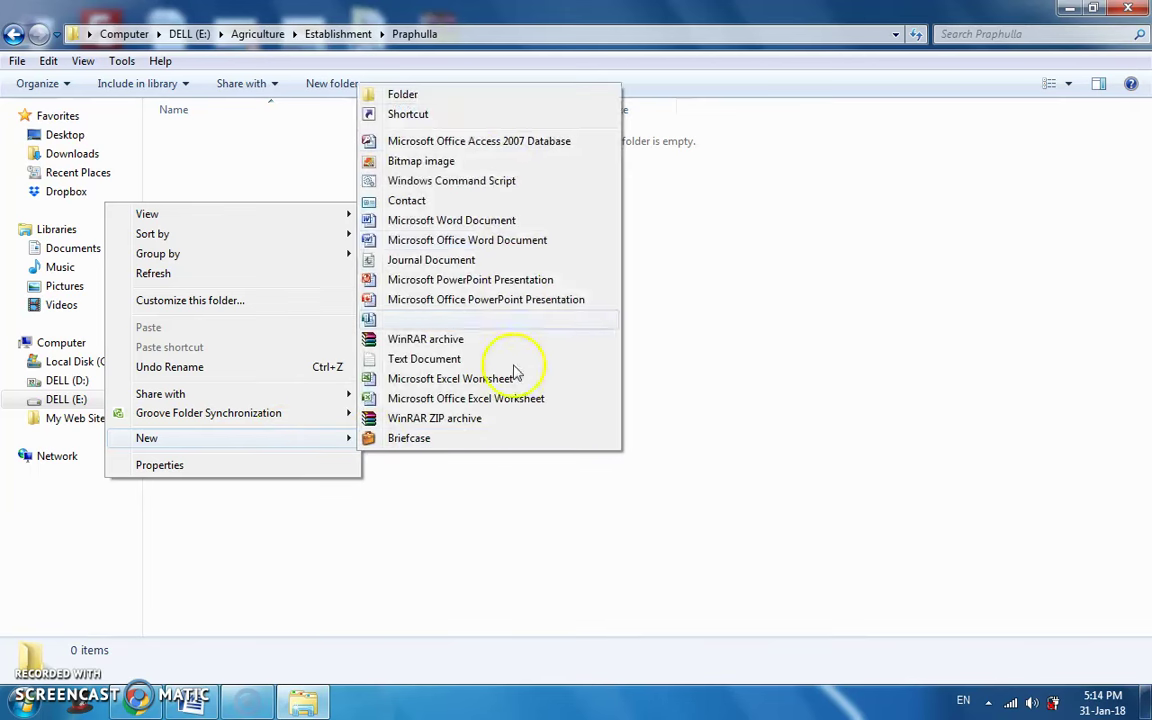
click(464, 94)
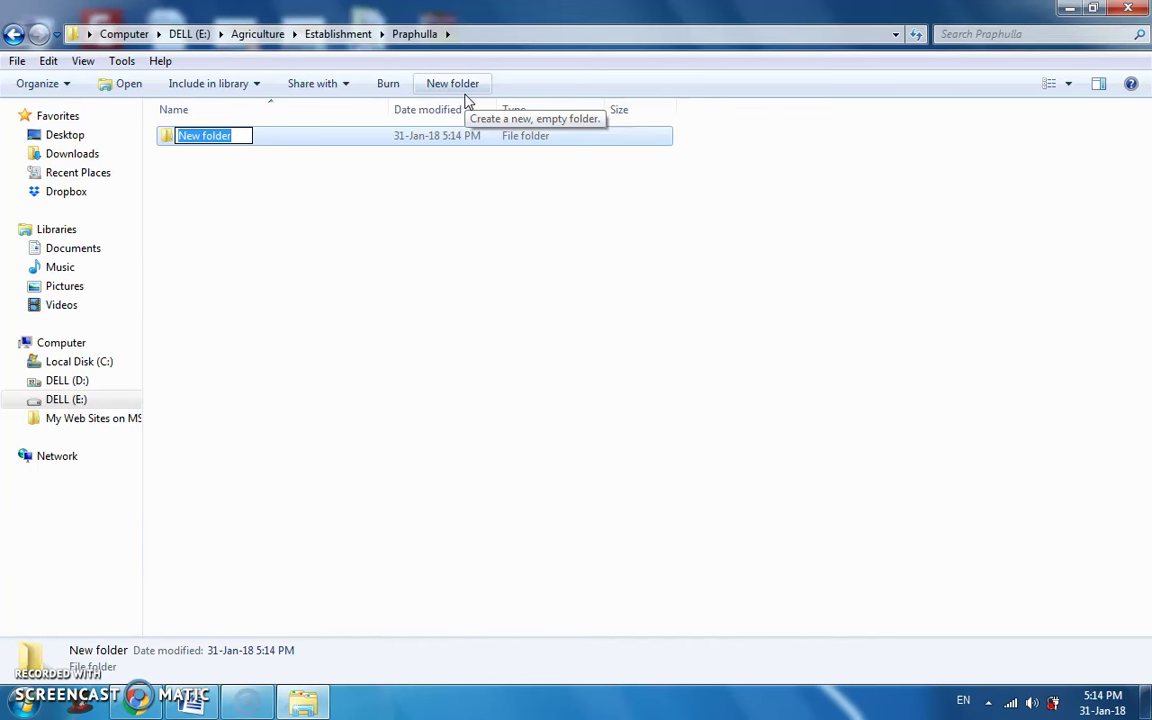
text(f)
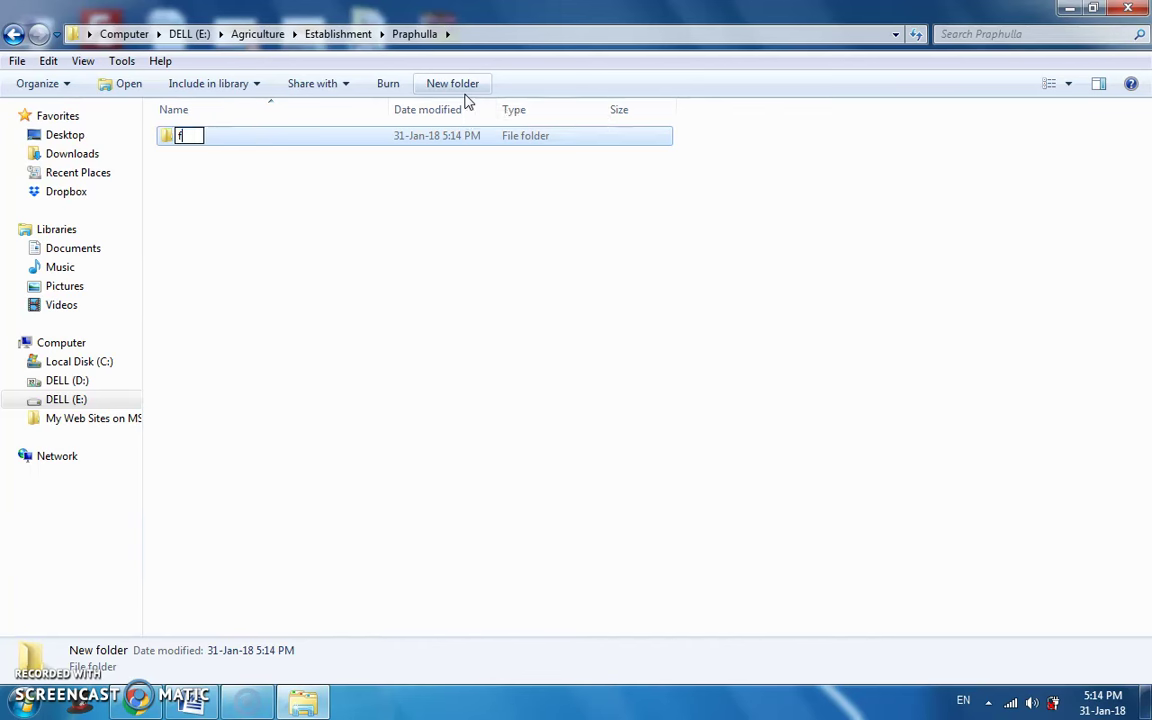
text(l)
text(A-q)
key(BackSpace)
text(1)
key(Return)
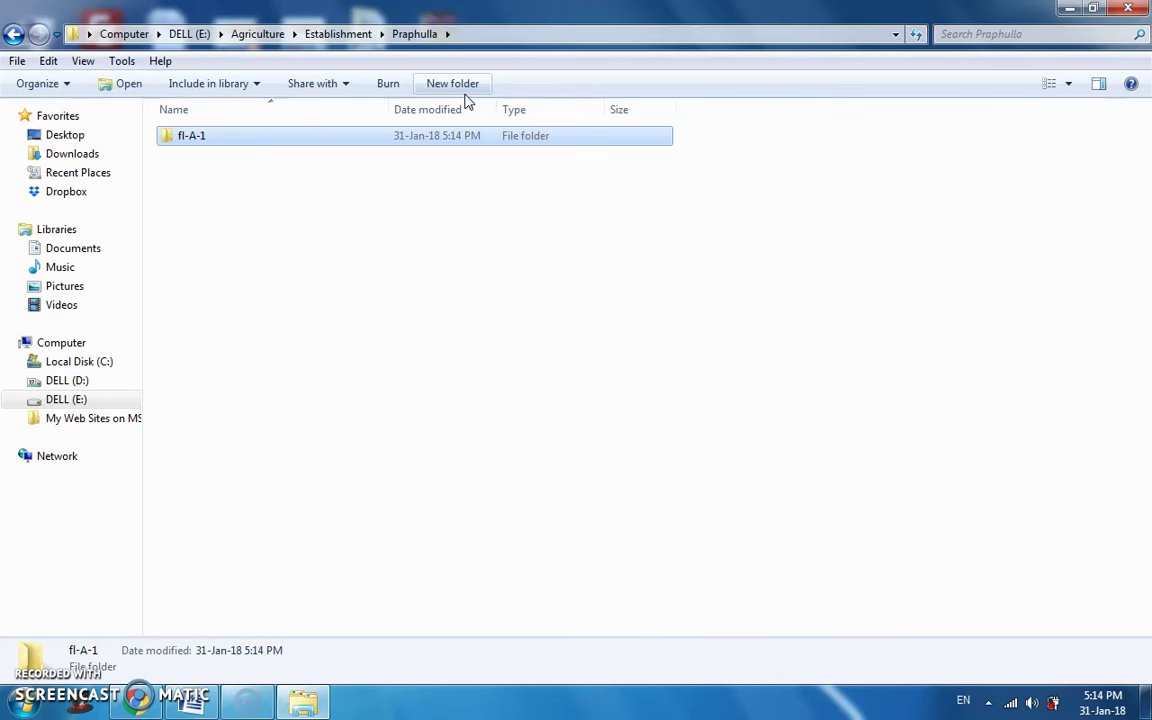
- Open the fl-A-1 folder and create two new subfolders in it, keeping their default names
key(Return)
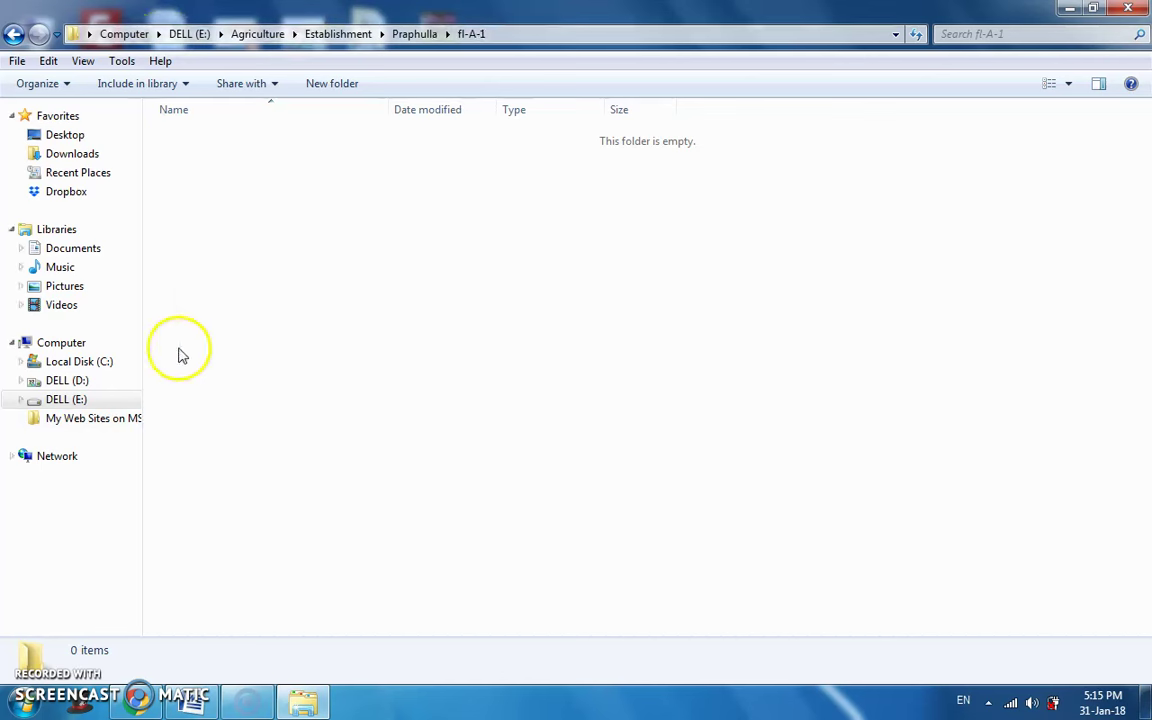
right_click(320, 303)
mouse_move(245, 537)
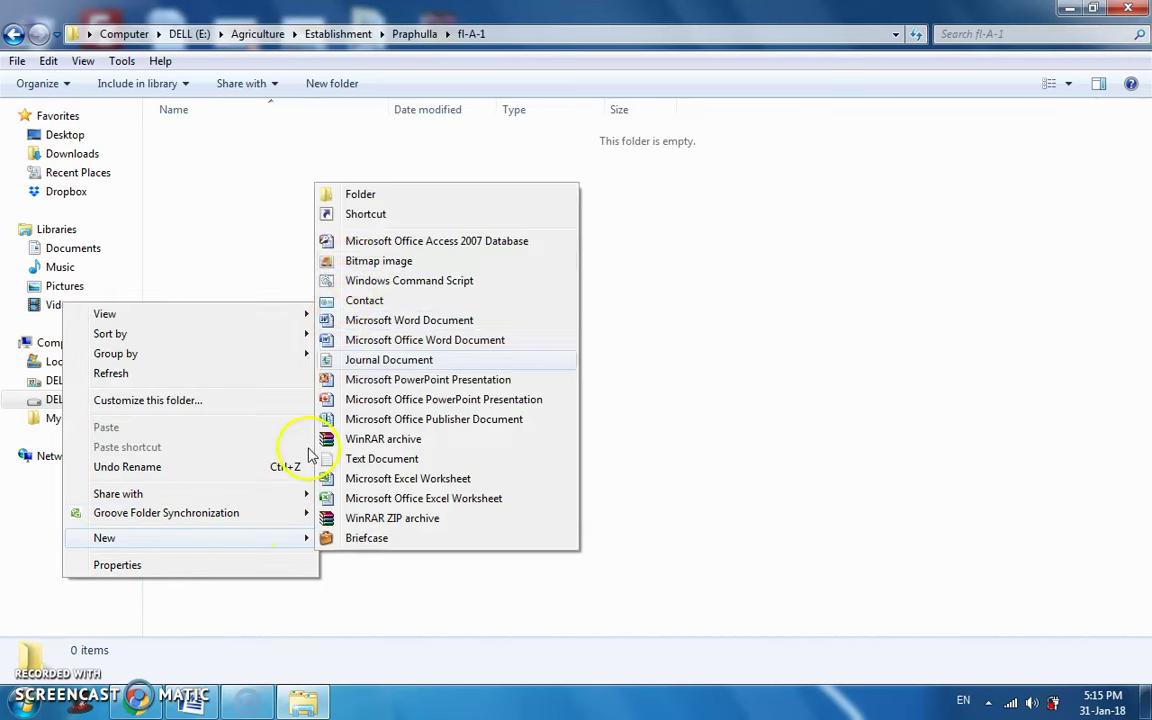
click(365, 196)
click(176, 250)
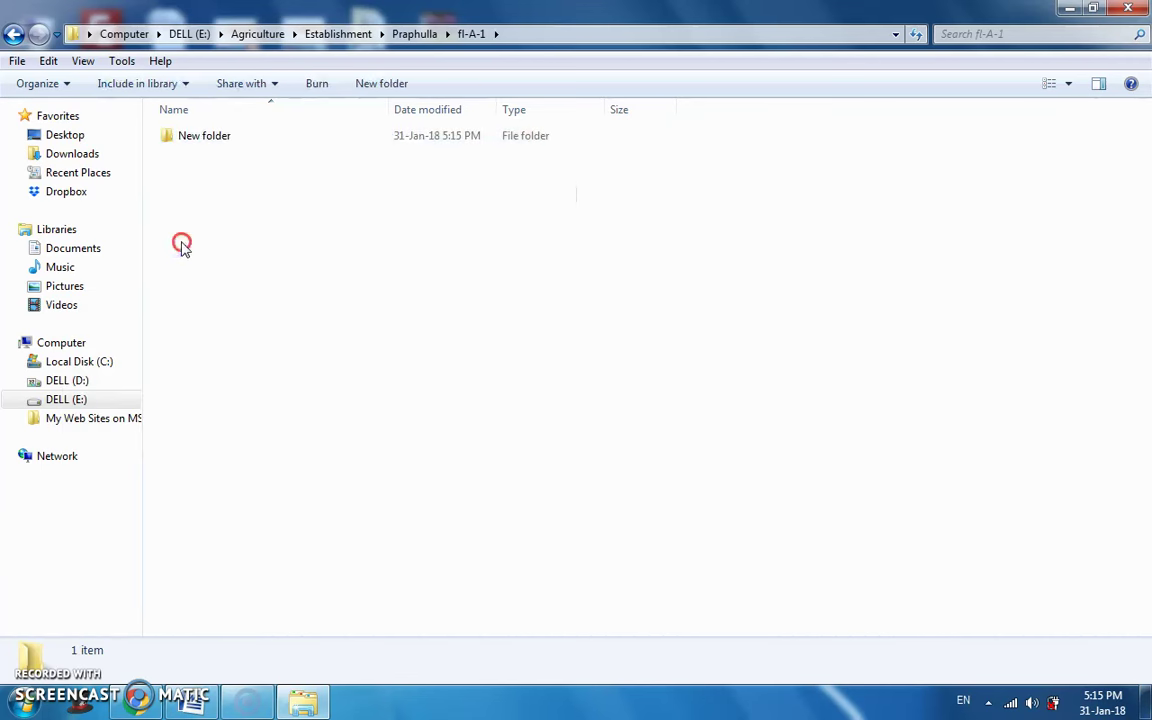
right_click(180, 244)
mouse_move(216, 478)
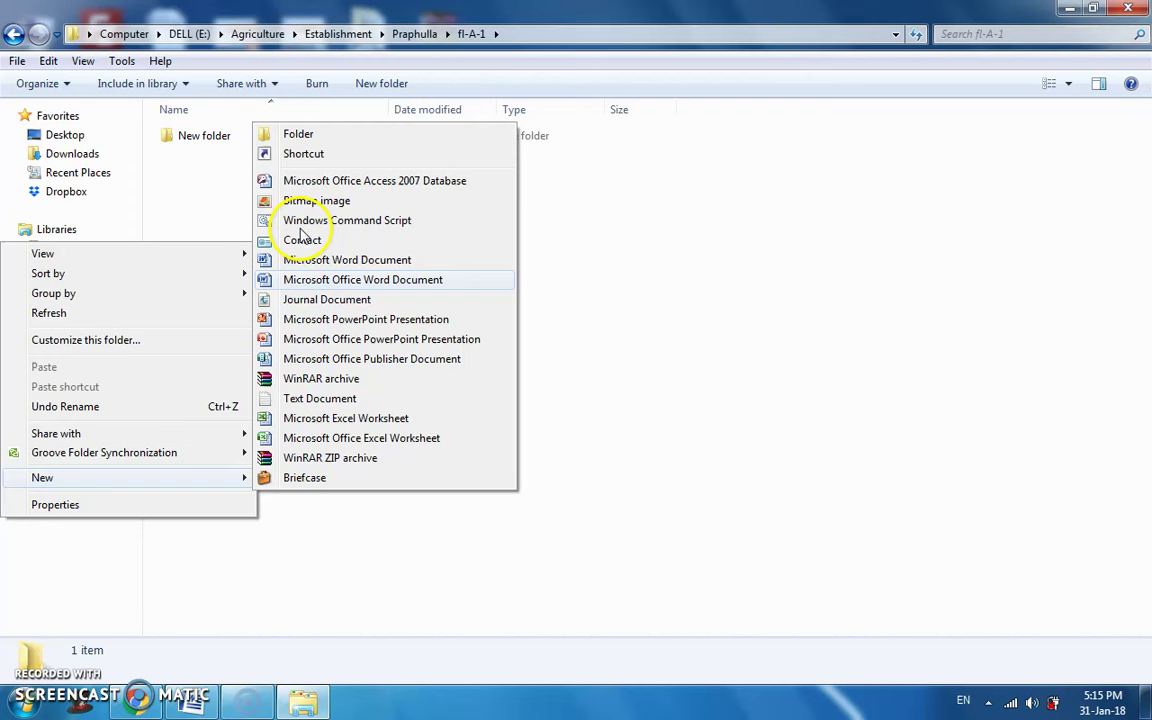
click(312, 133)
click(239, 175)
- Rename the first new subfolder of fl-A-1 as Notesheet
click(232, 138)
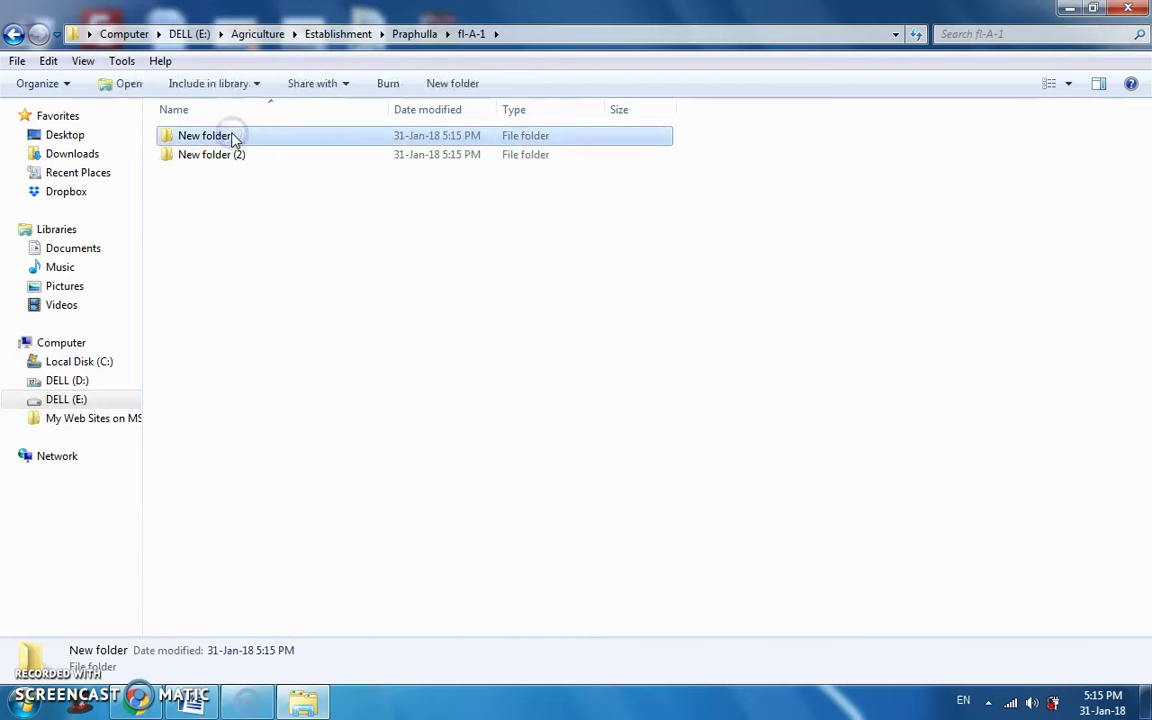
key(ctrl+f)
click(230, 138)
text(N)
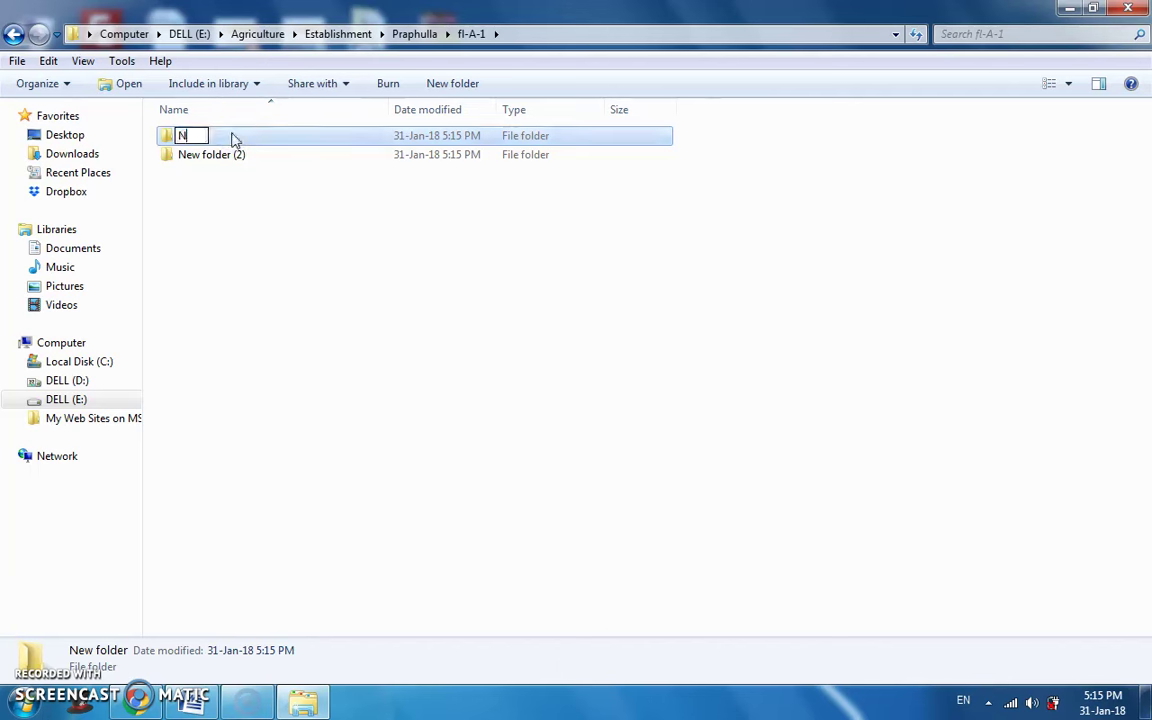
text(otesheet)
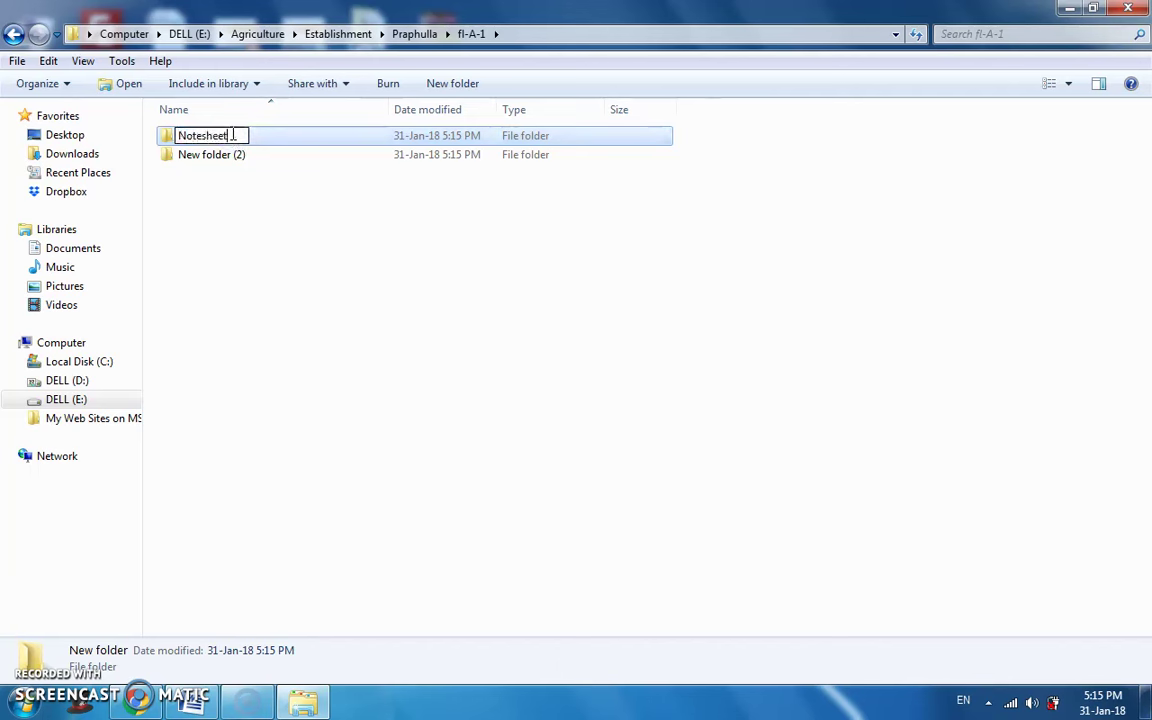
key(Return)
- Rename the other new subfolder of fl-A-1 as Correspondence
click(233, 141)
click(233, 145)
text(Cor)
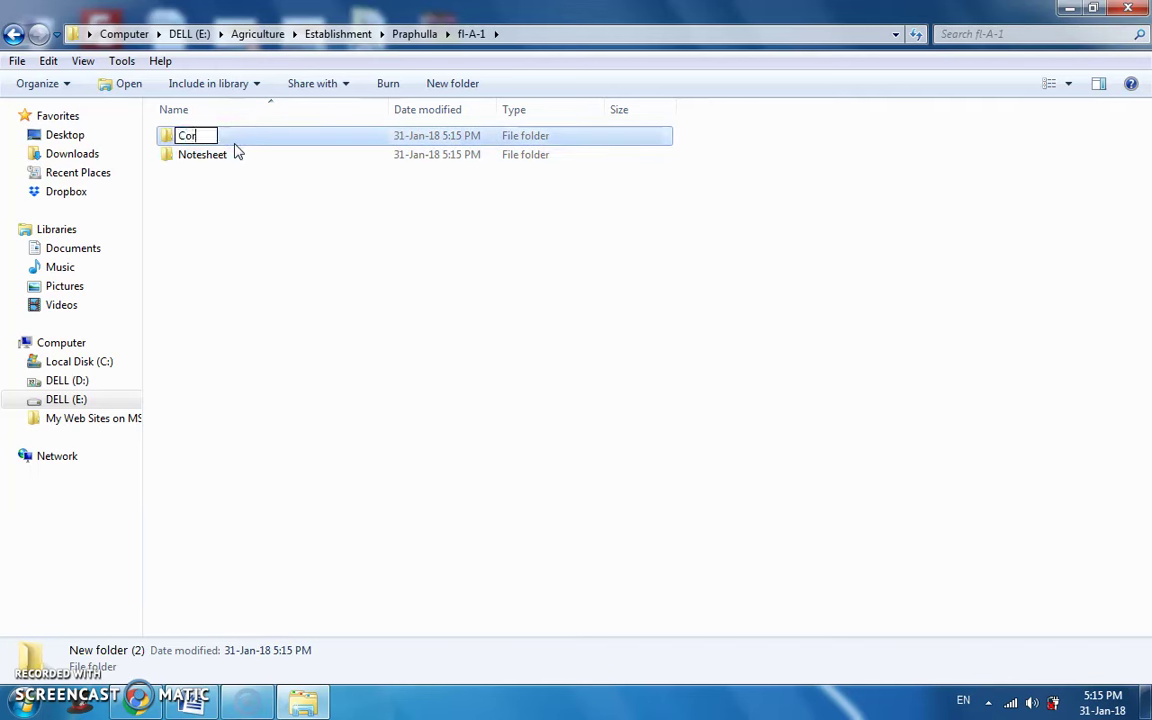
text(respondence)
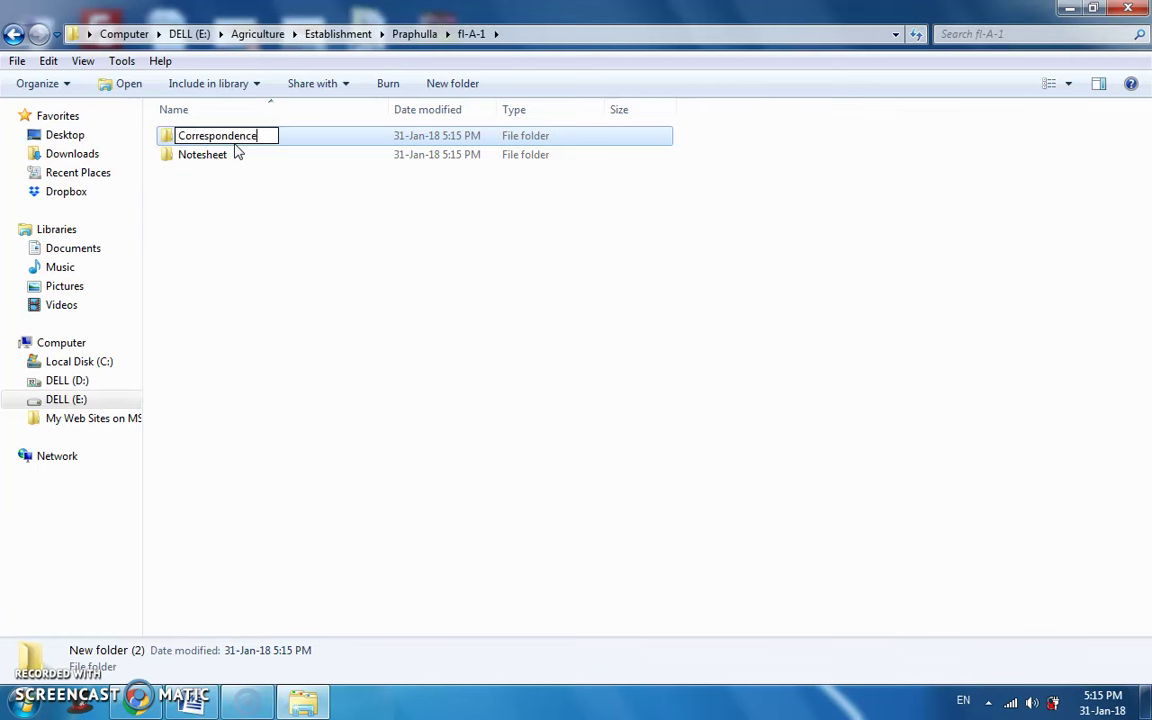
key(Return)
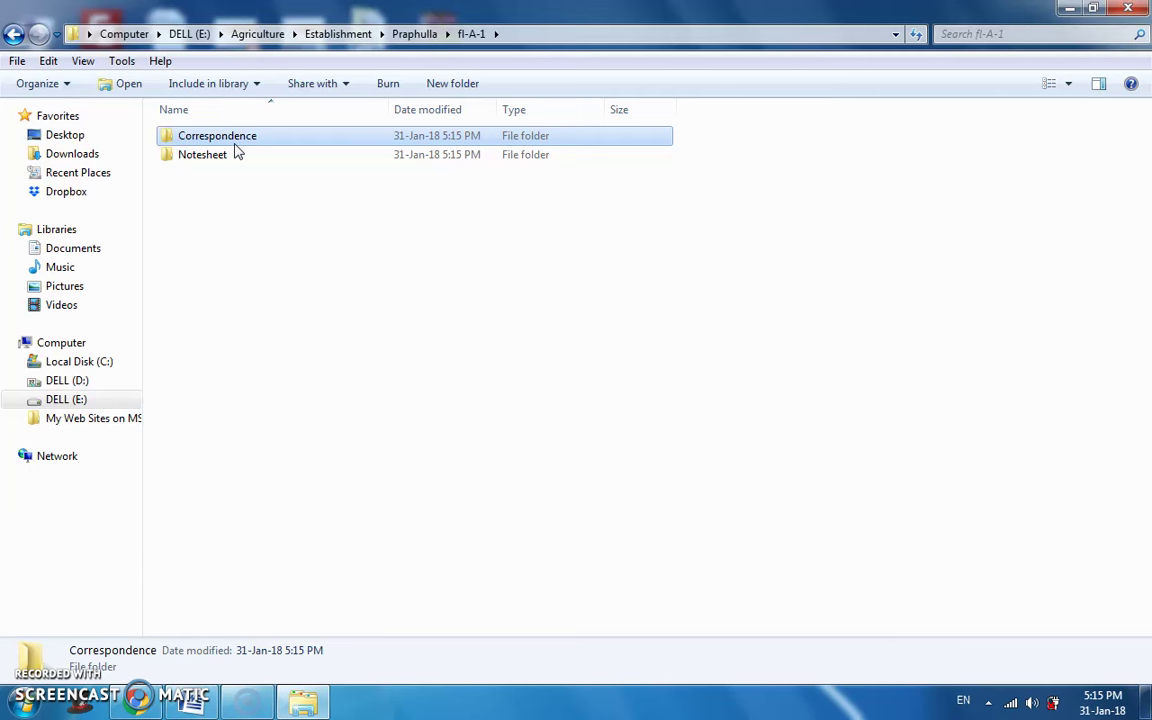
- Move Notesheet.pdf from the desktop into the Notesheet folder inside fl-A-1
click(277, 265)
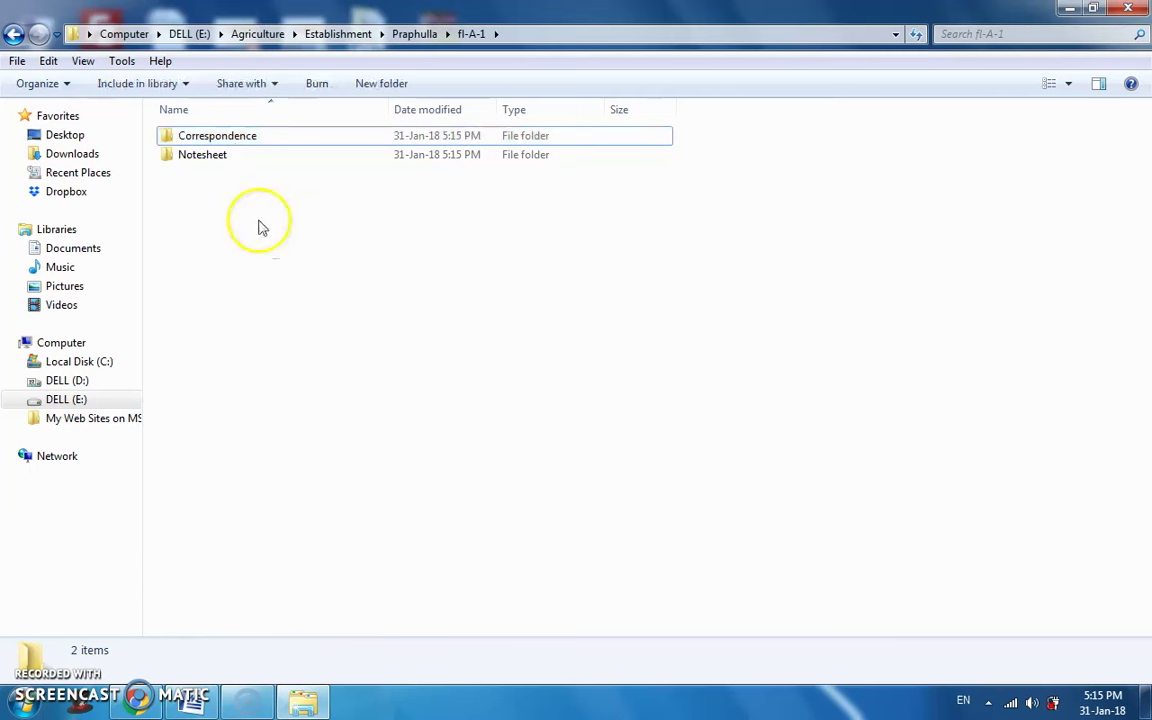
double_click(224, 160)
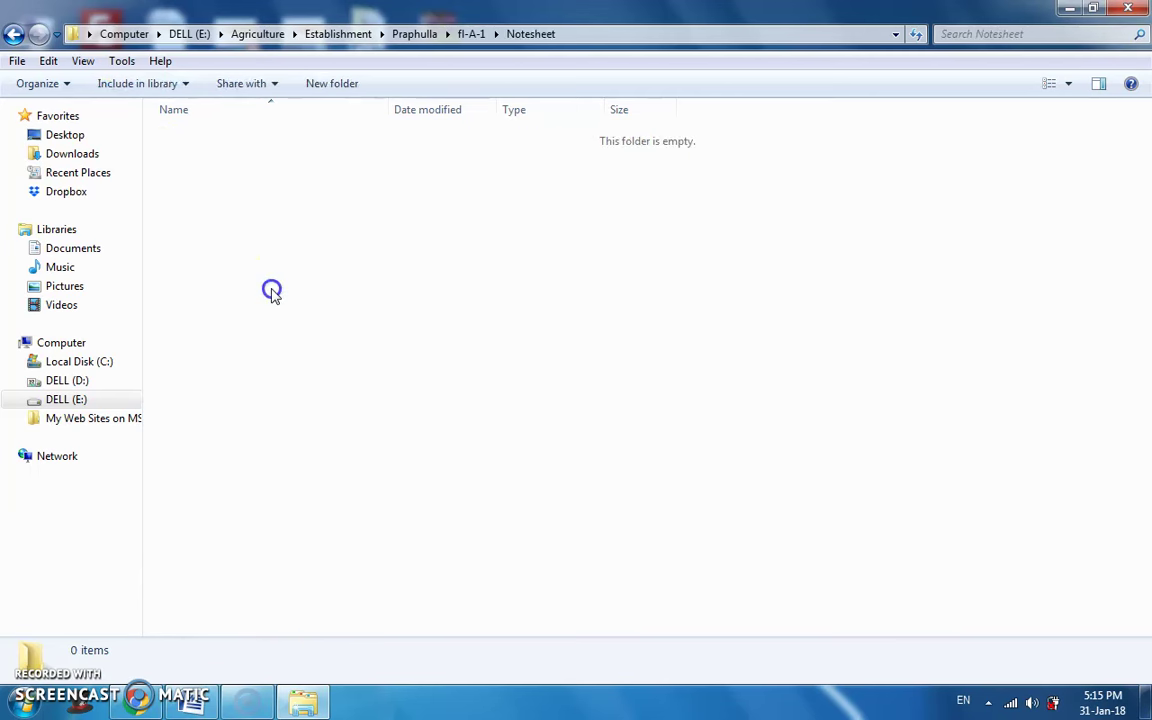
key(super+d)
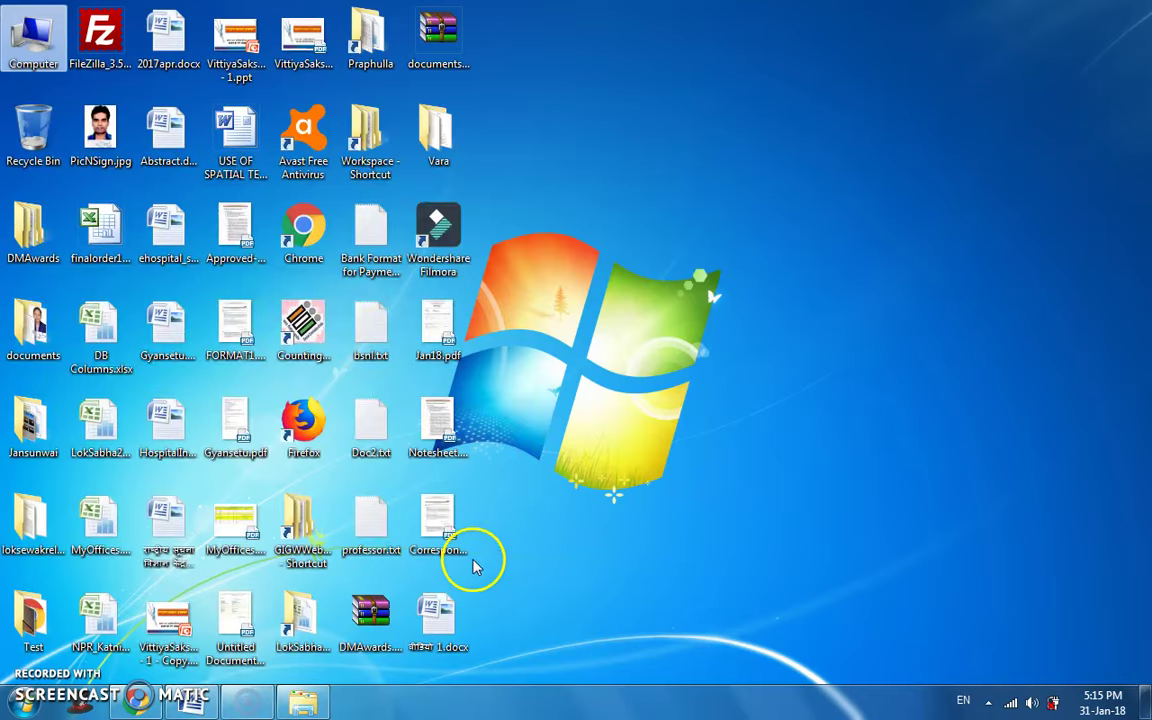
click(428, 452)
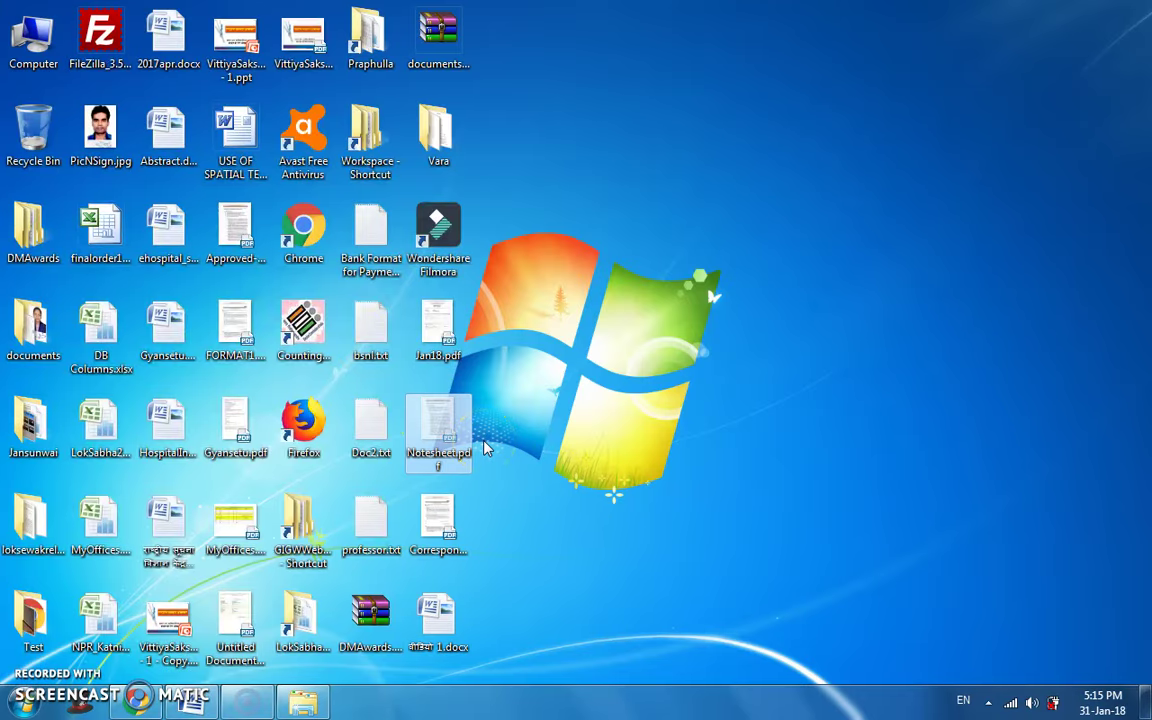
key(alt+Tab)
key(alt+Tab)
key(Tab)
key(Tab)
key(Tab)
key(Tab)
key(Tab)
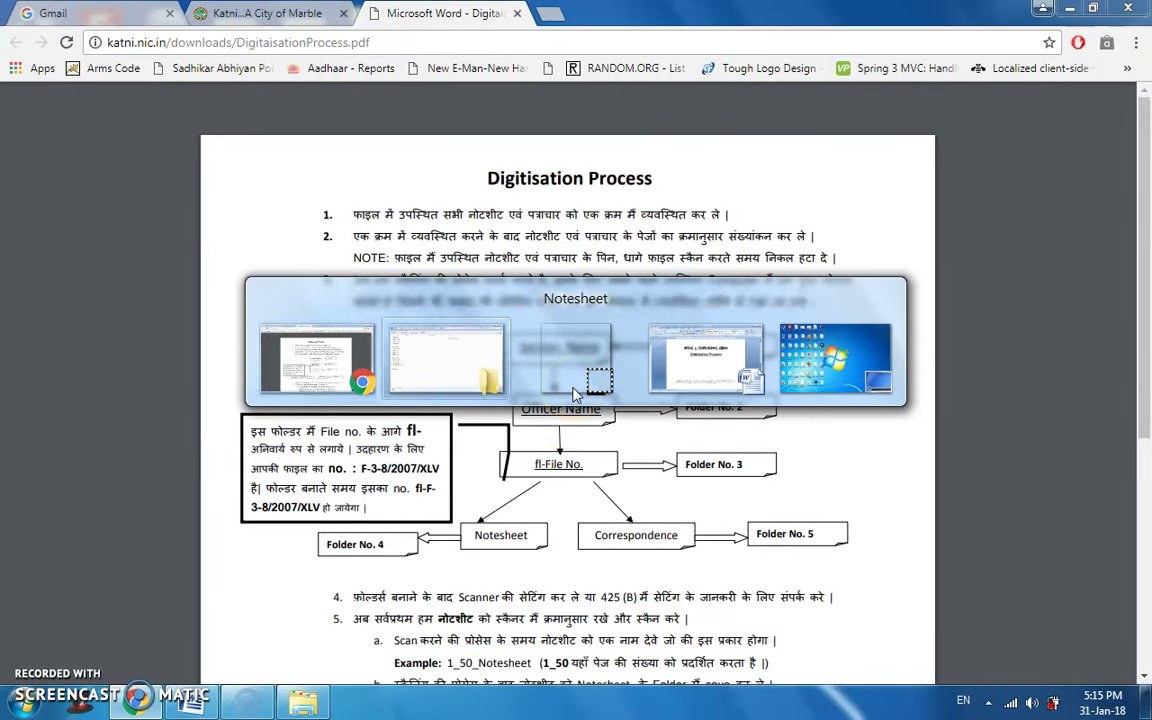
click(575, 393)
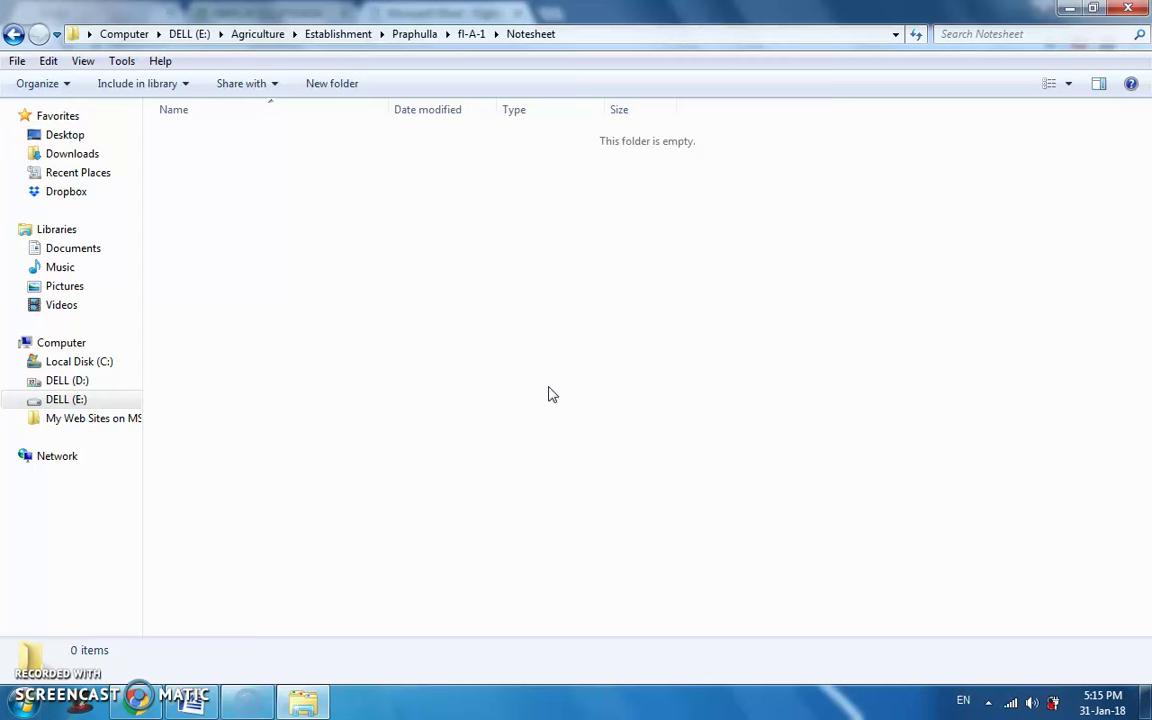
key(ctrl+v)
click(496, 381)
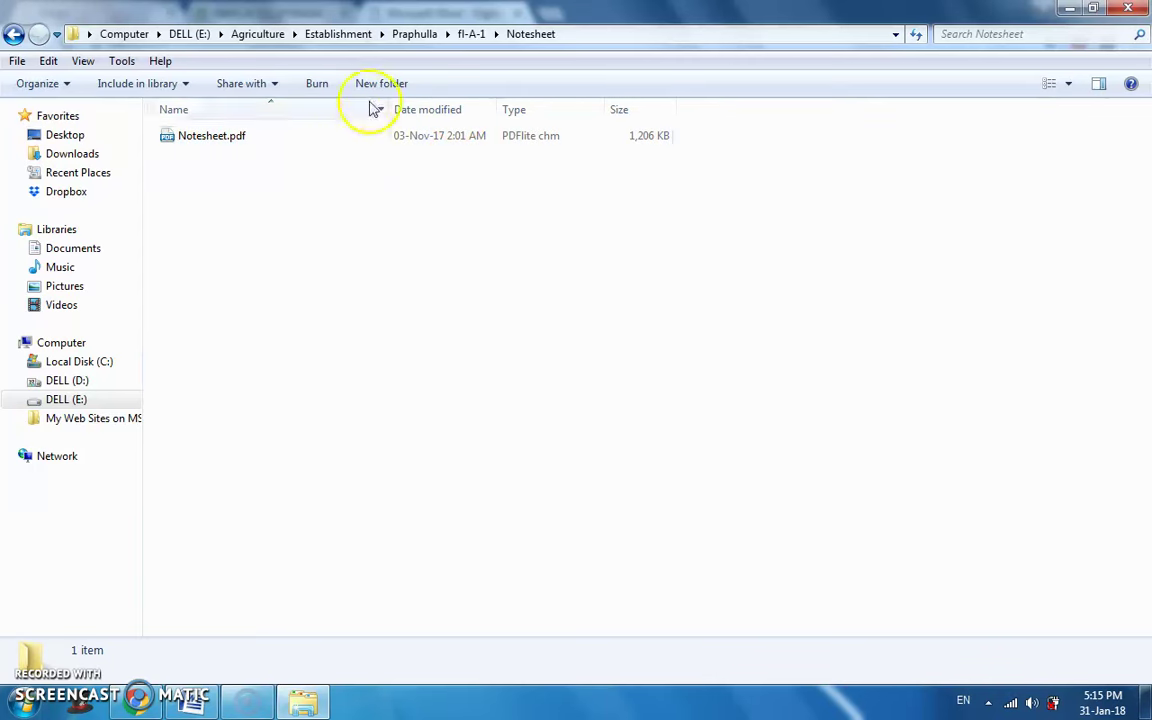
- Move Correspondence.pdf from the desktop into the Correspondence folder inside fl-A-1
click(468, 33)
click(278, 140)
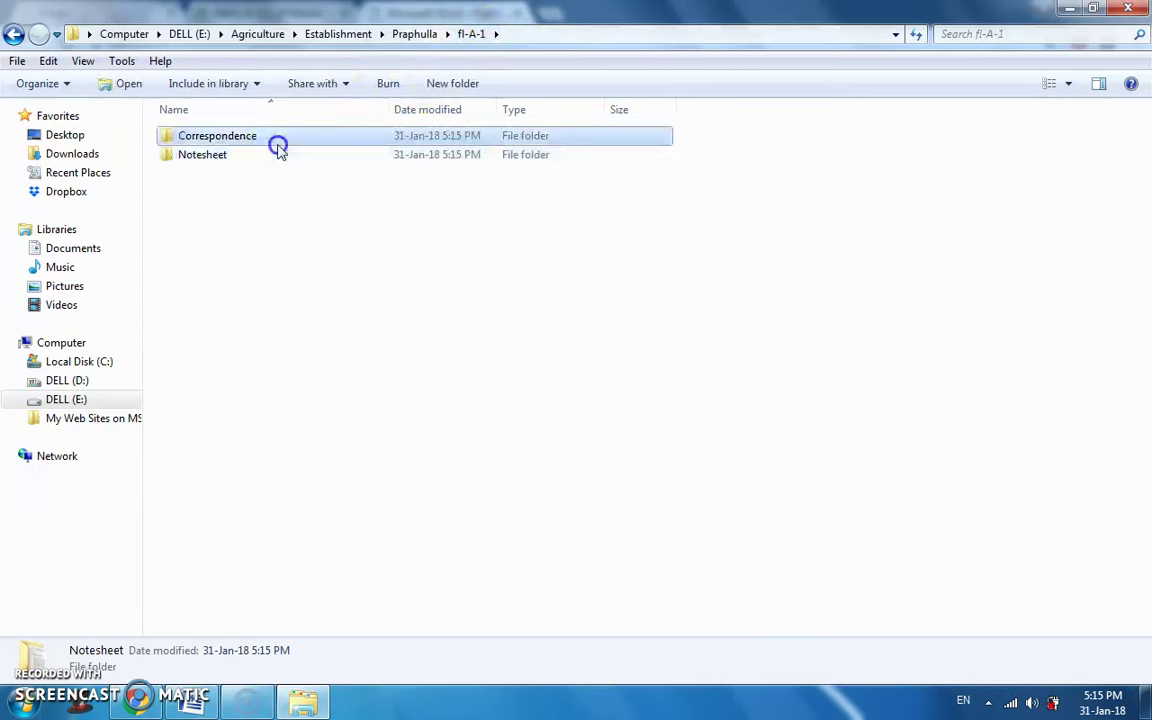
double_click(278, 147)
key(super+d)
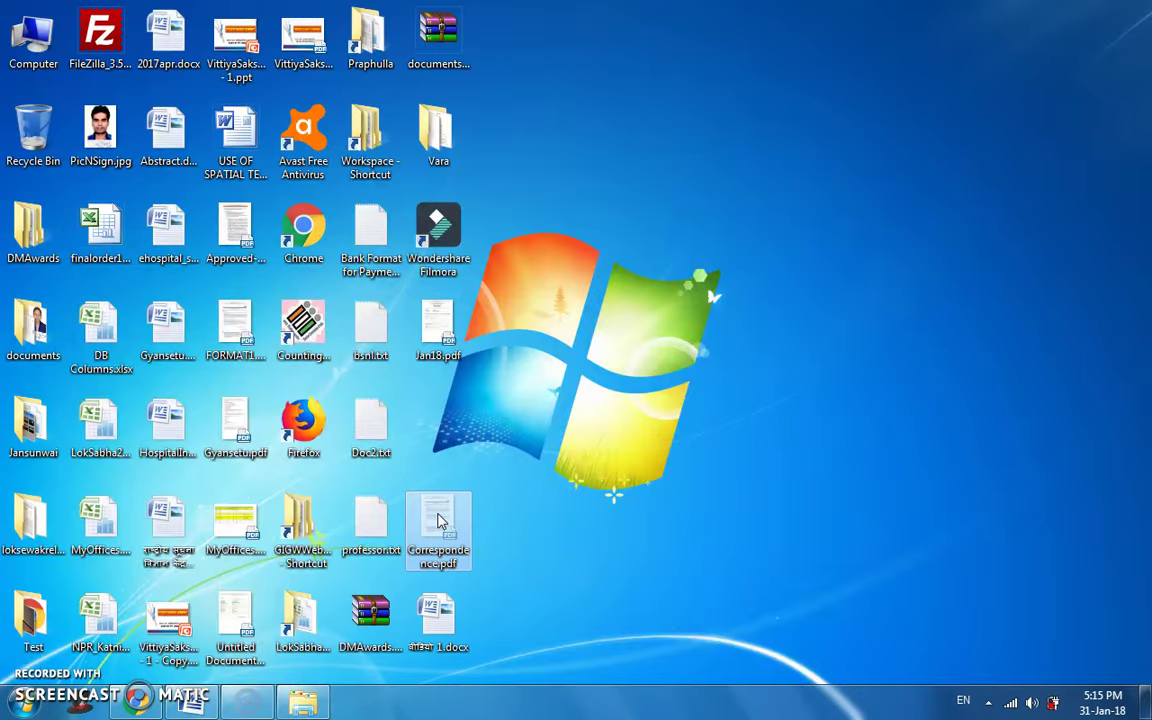
key(alt+Tab)
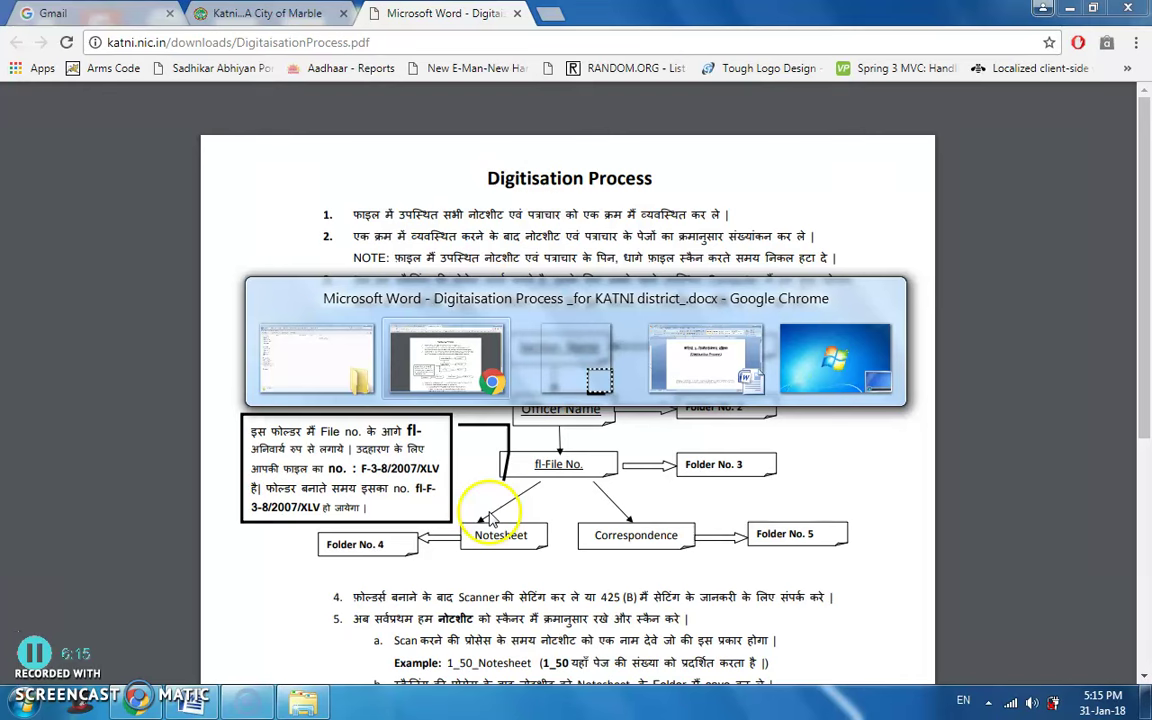
key(alt+Tab)
key(Tab)
key(Tab)
key(Tab)
key(alt+Tab)
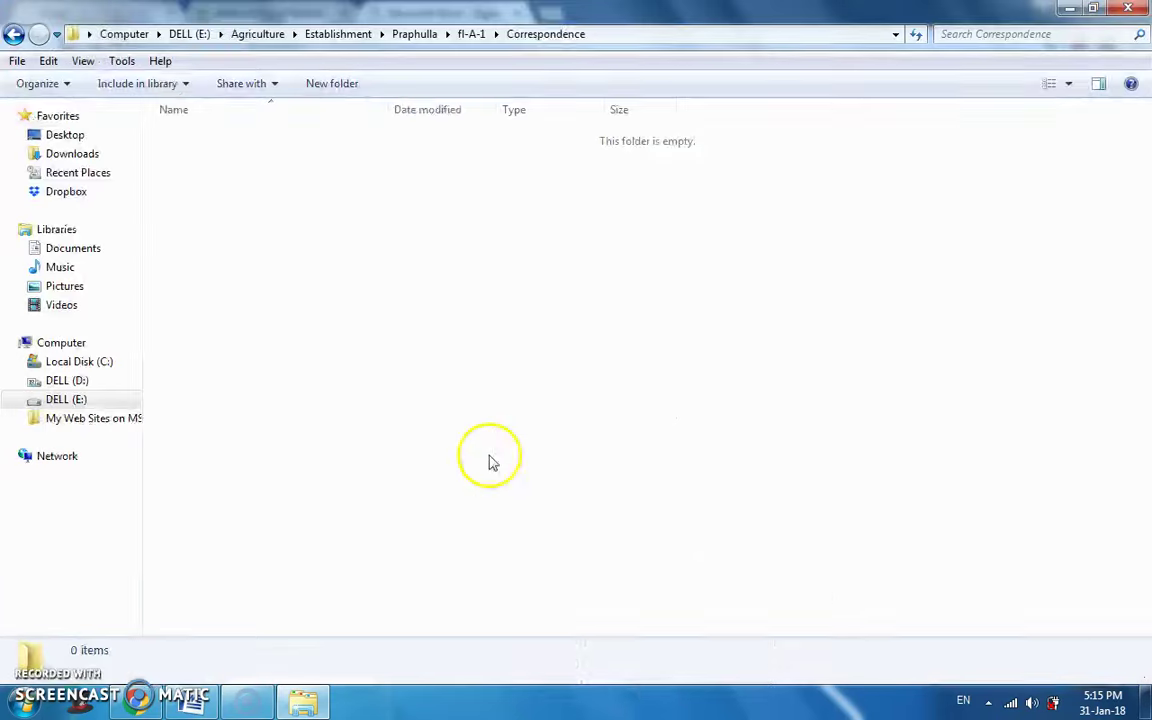
click(411, 360)
- Open Notesheet.pdf from the Notesheet folder to check how many pages it has, and close it again
click(462, 42)
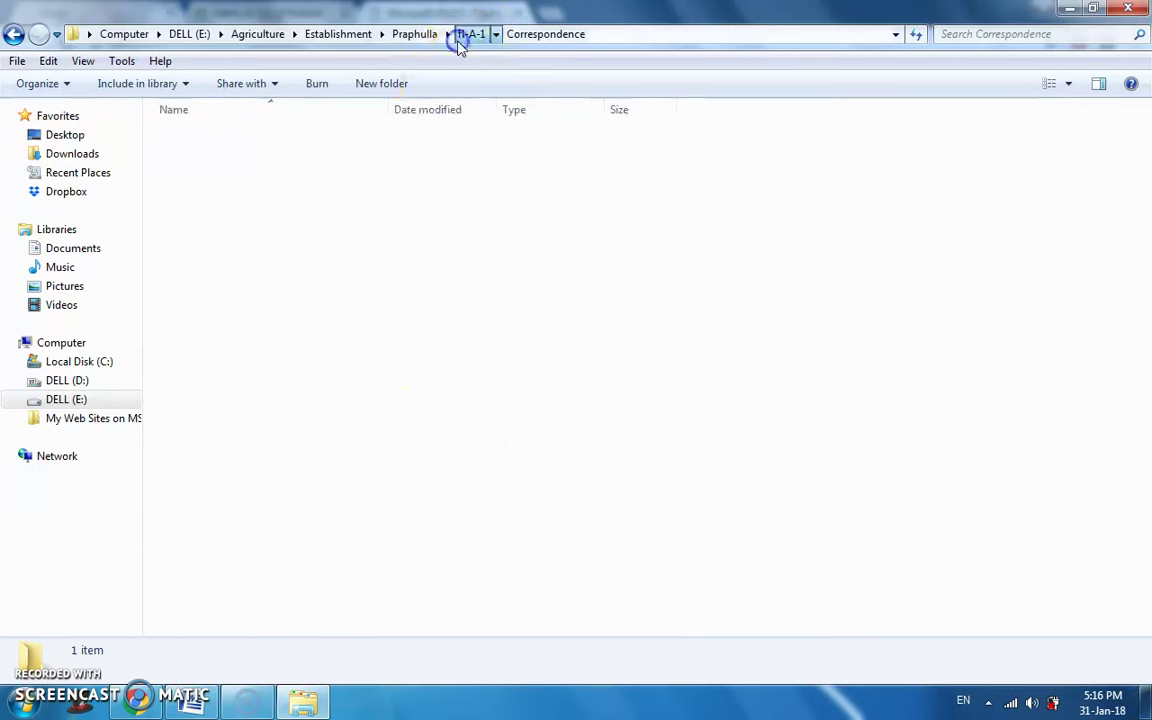
click(250, 186)
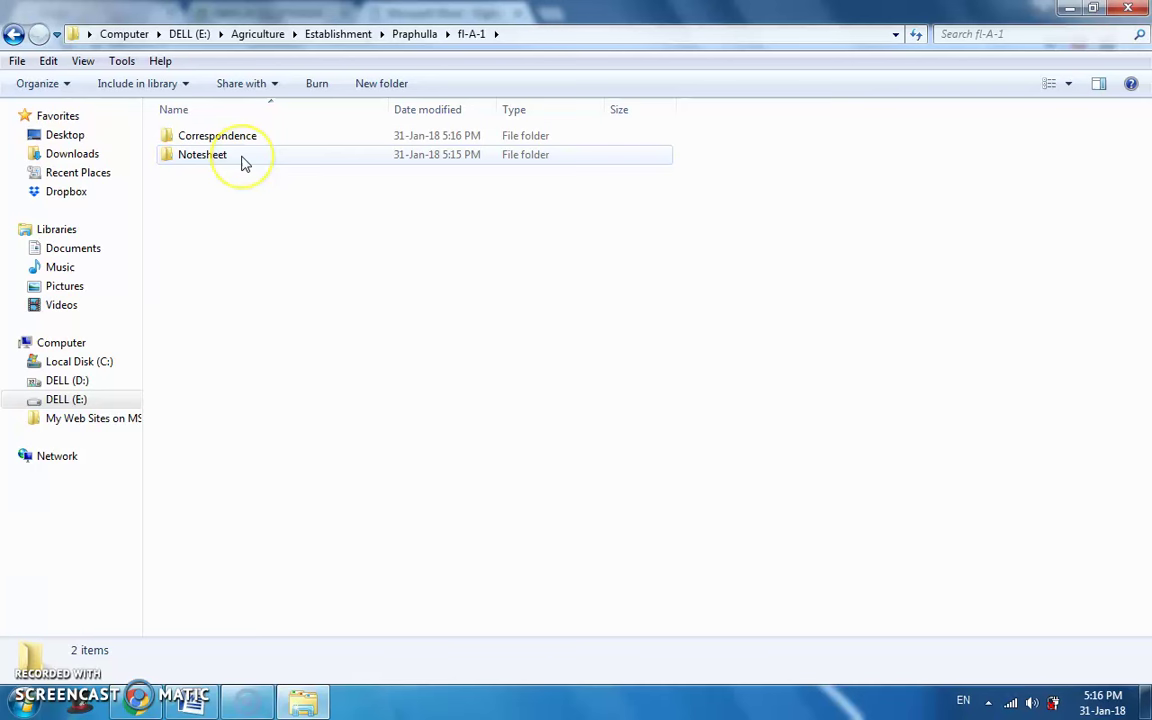
double_click(210, 155)
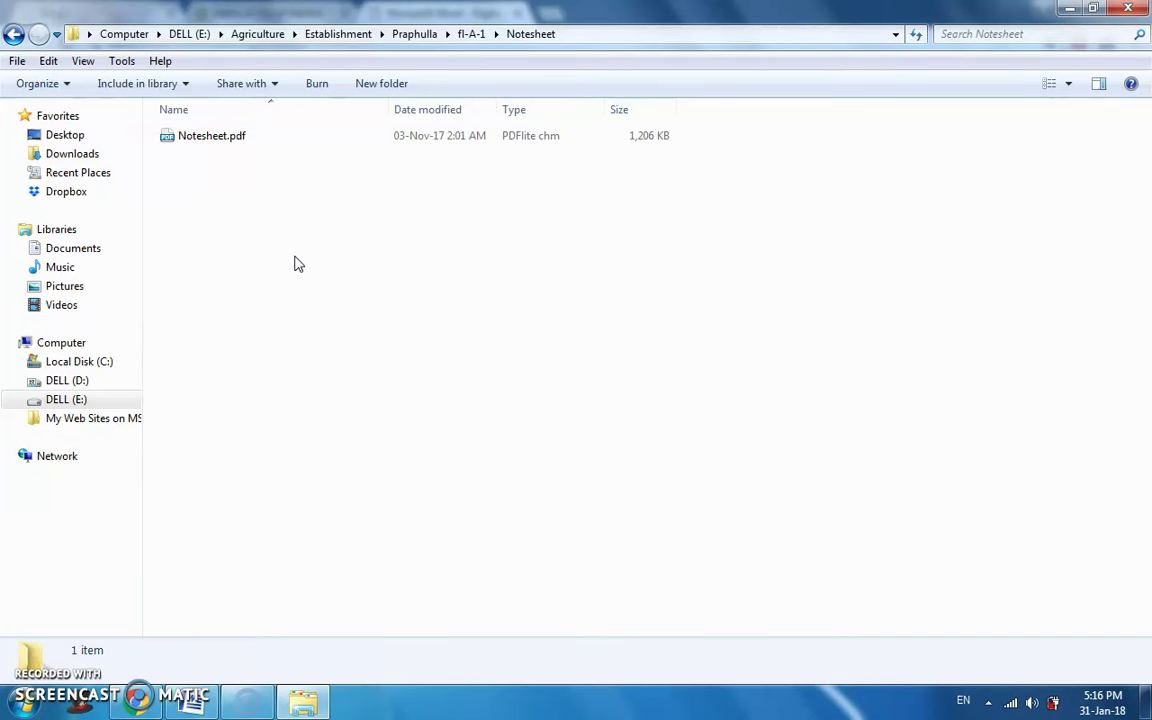
click(263, 235)
double_click(223, 146)
double_click(237, 139)
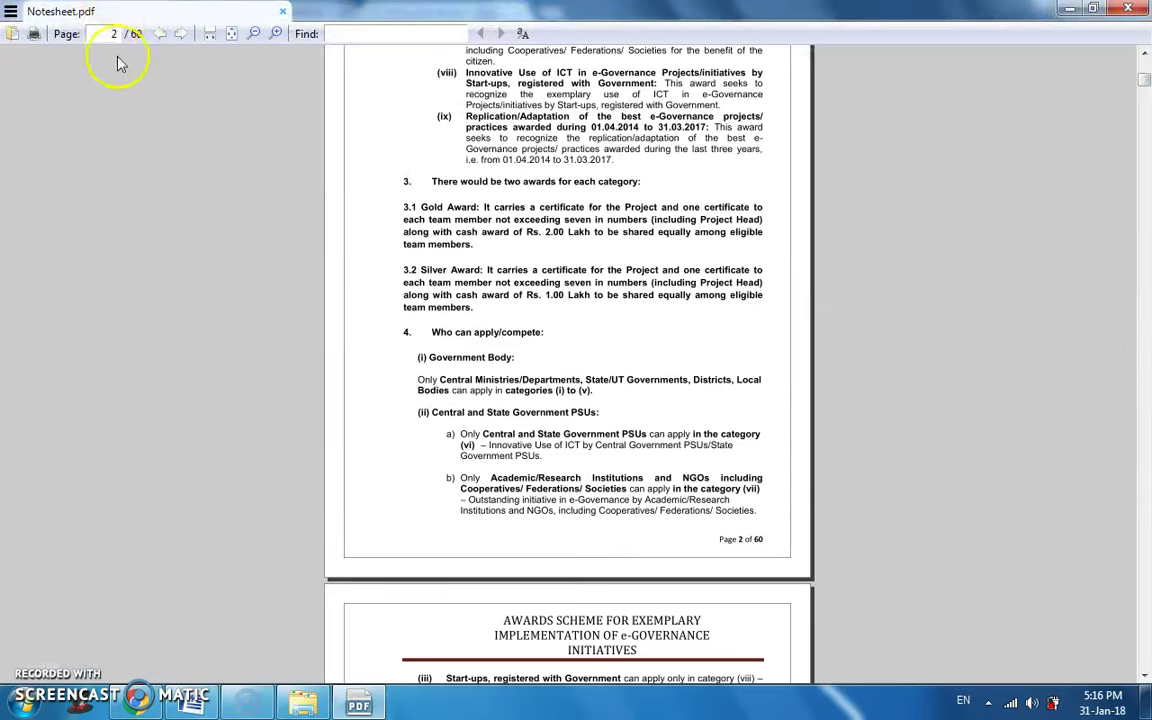
scroll(567, 462, down, 1)
scroll(567, 462, down, 5)
scroll(596, 476, up, 10)
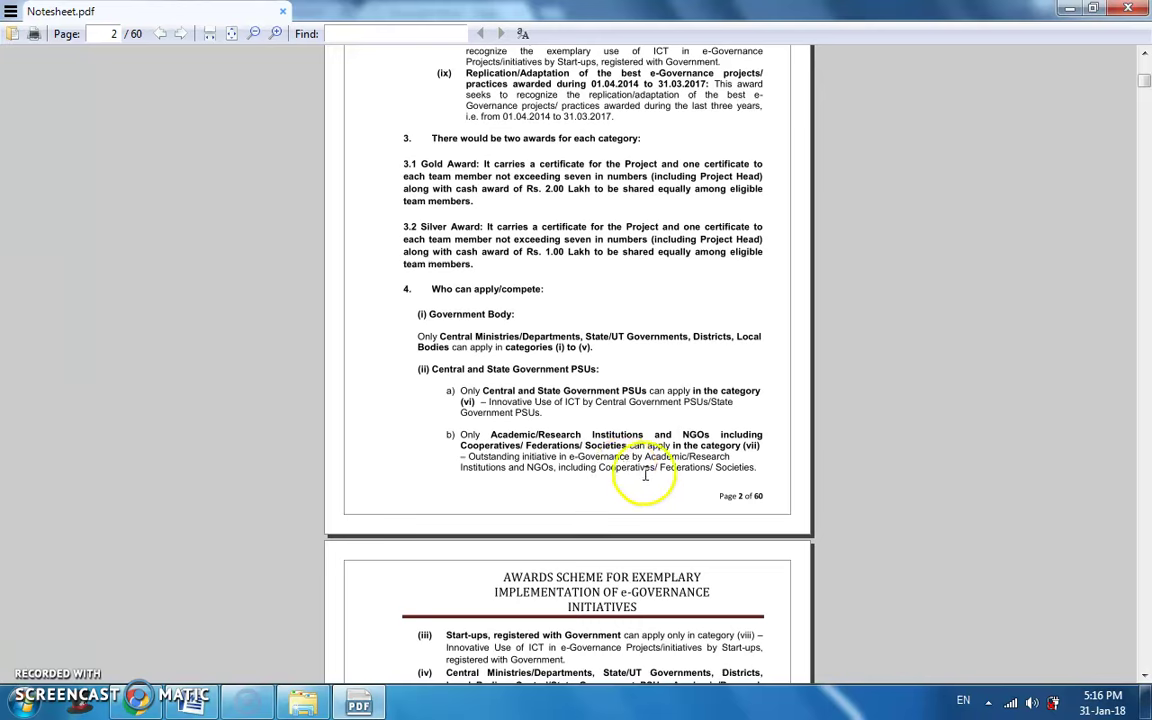
scroll(620, 610, down, 15)
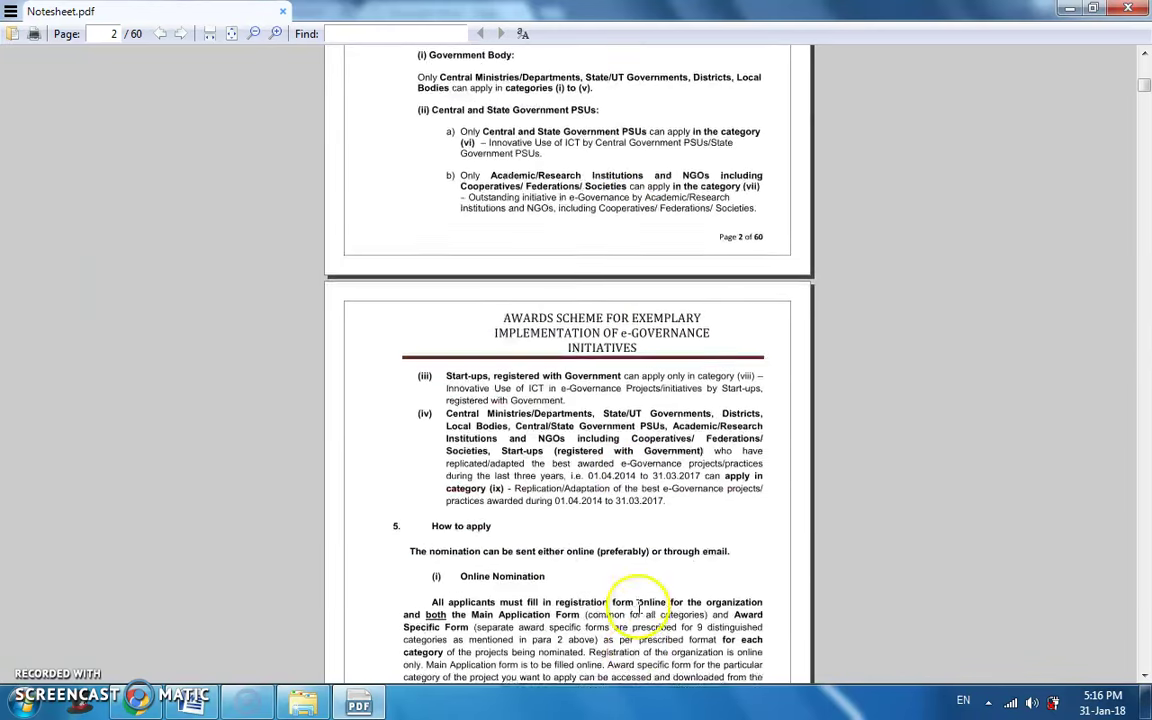
click(1125, 9)
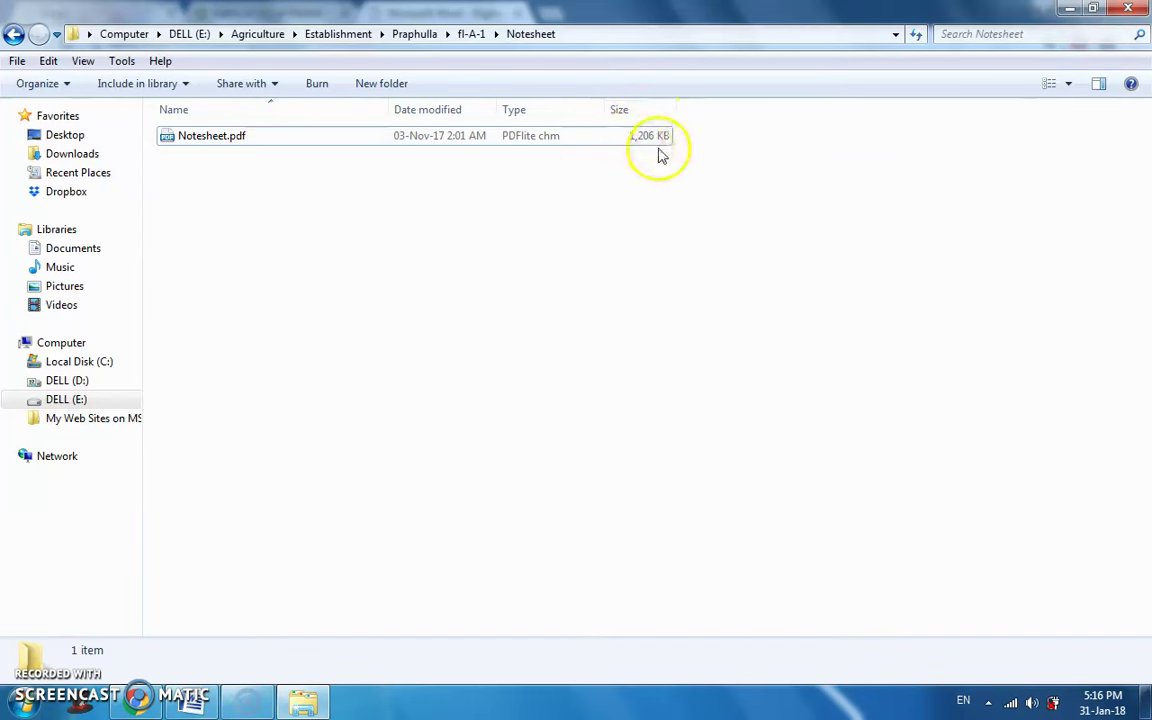
click(659, 215)
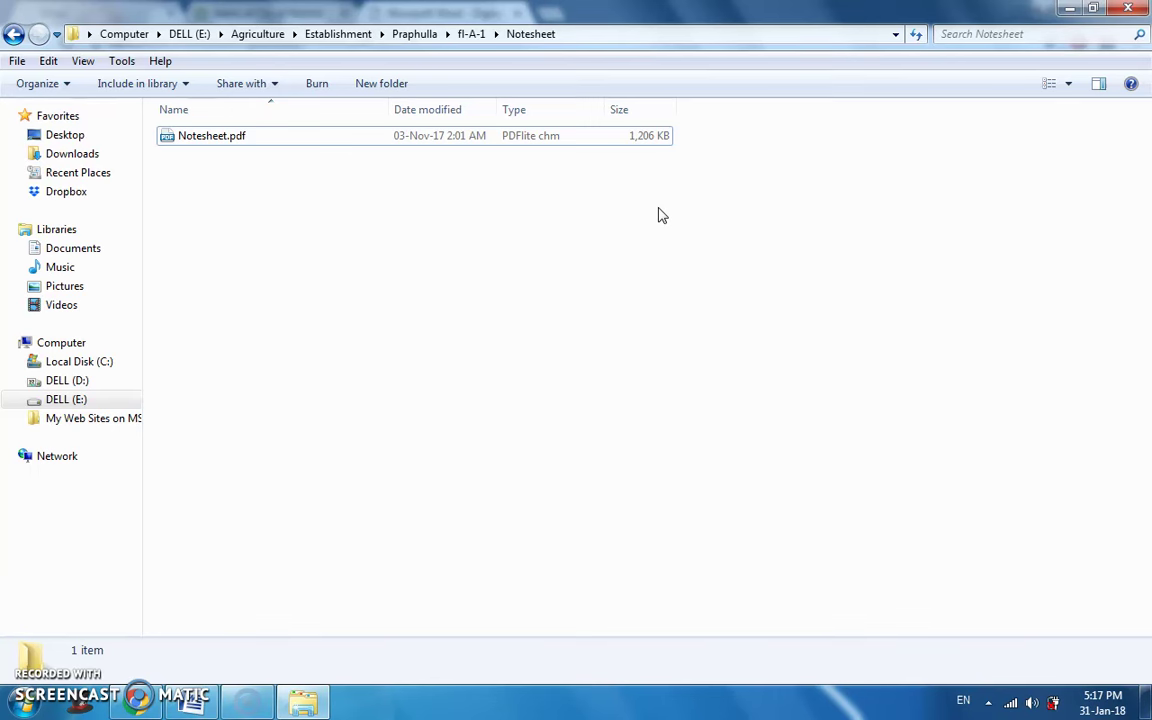
- Rename Notesheet.pdf as 1_60_Notesheet.pdf so the name starts with its page range
click(229, 135)
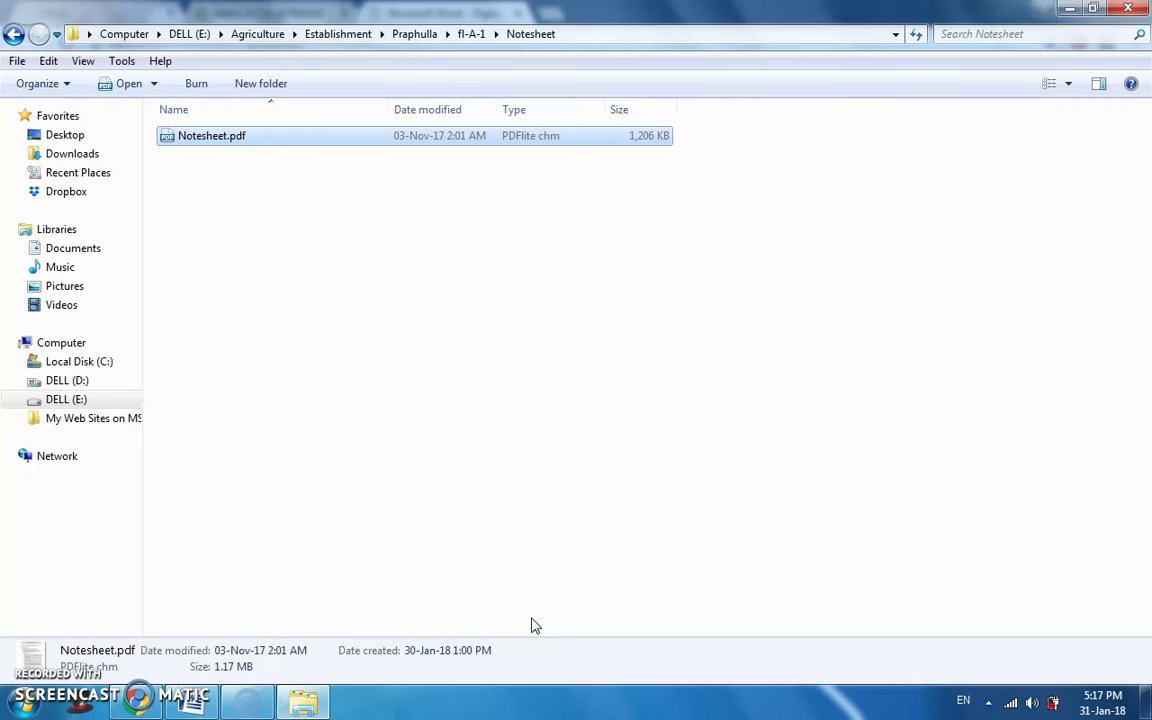
key(F2)
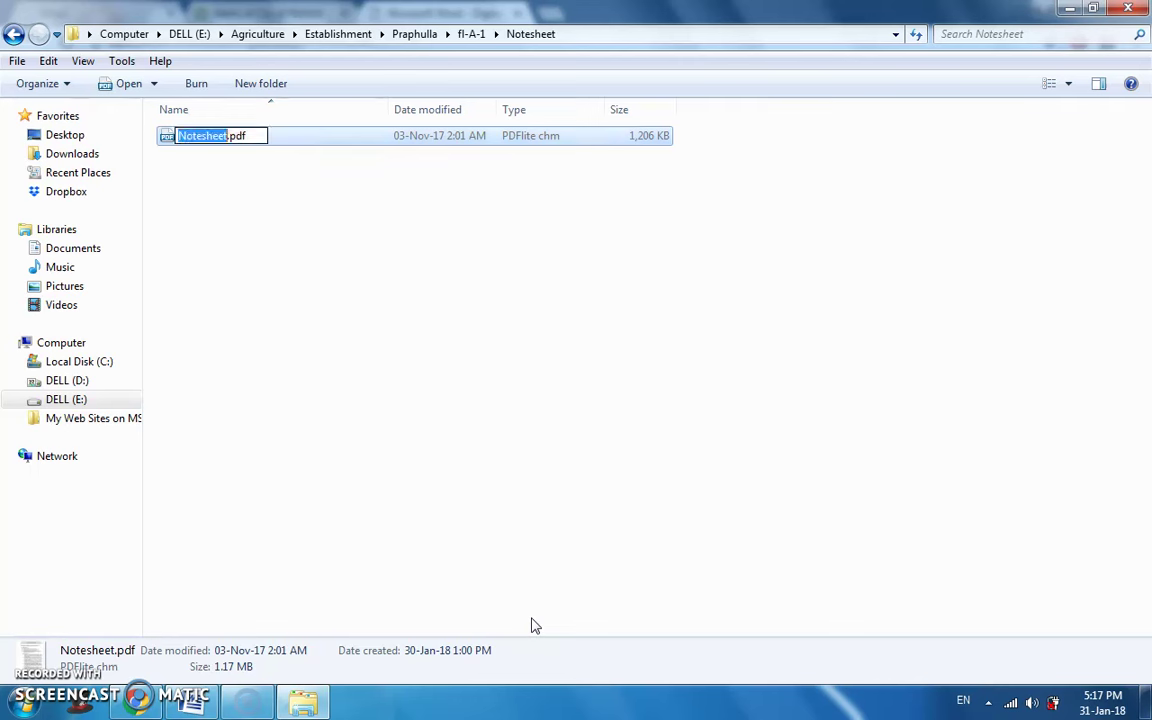
key(Home)
text(1_60)
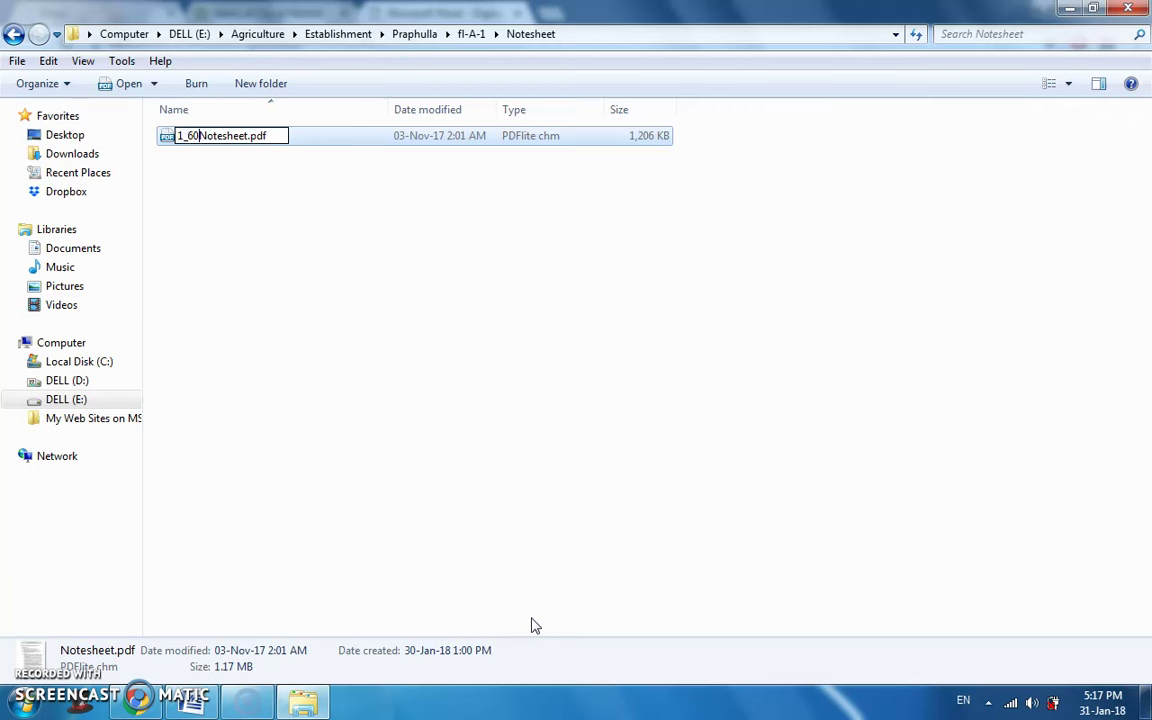
text(_)
key(Return)
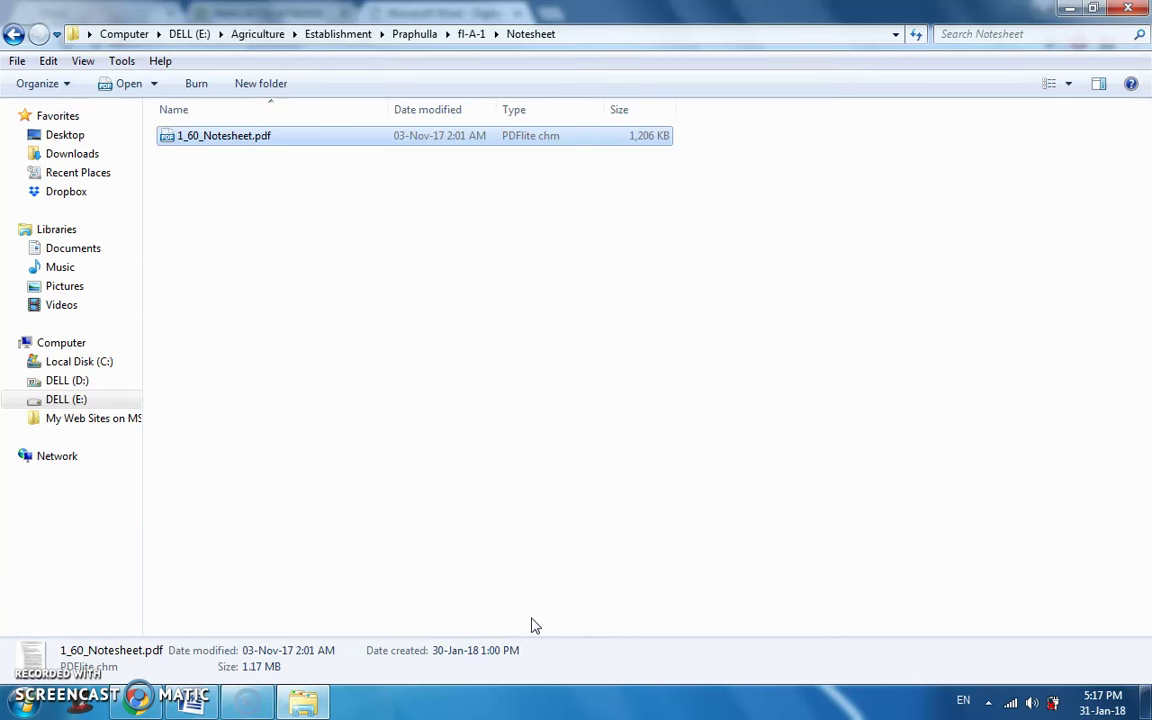
- Open Correspondence.pdf from the Correspondence folder to check its page count, and close it again
key(BackSpace)
key(Up)
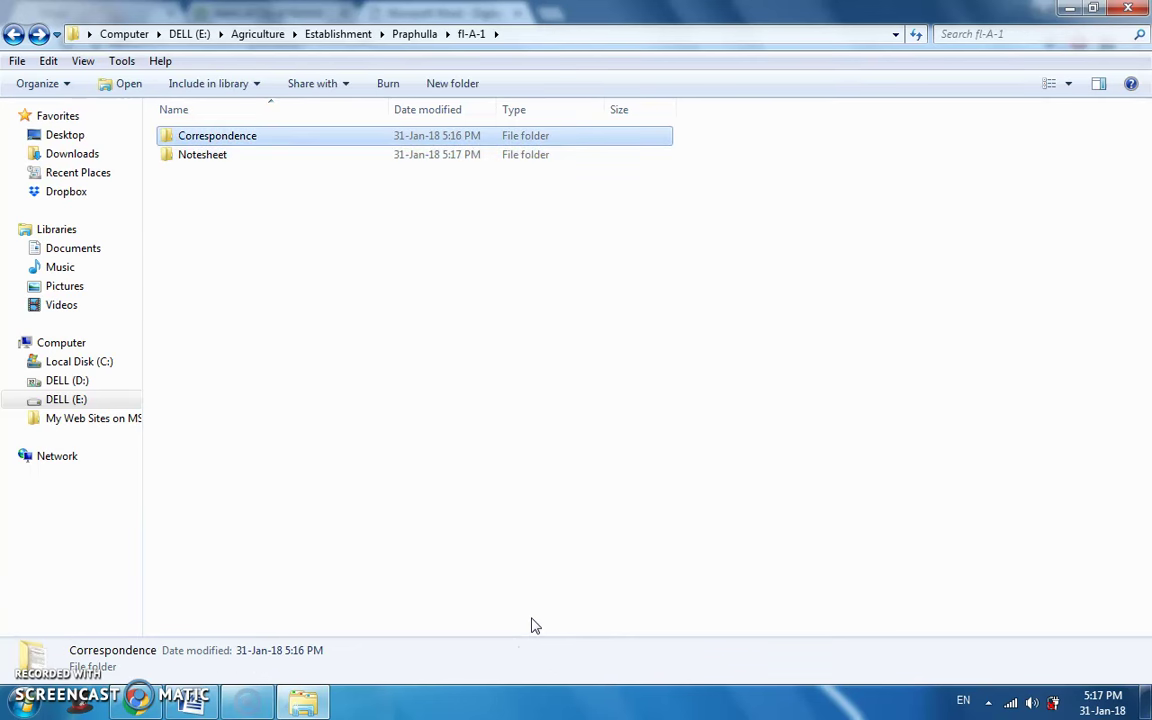
key(Return)
key(Down)
key(Return)
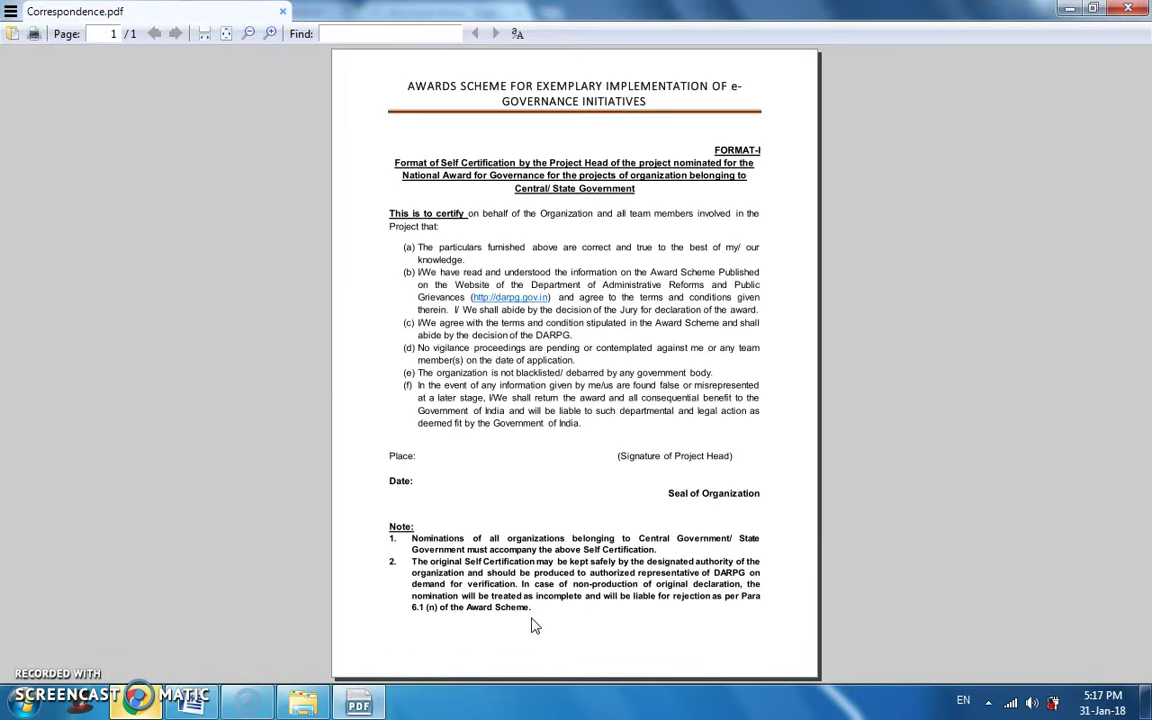
click(1070, 245)
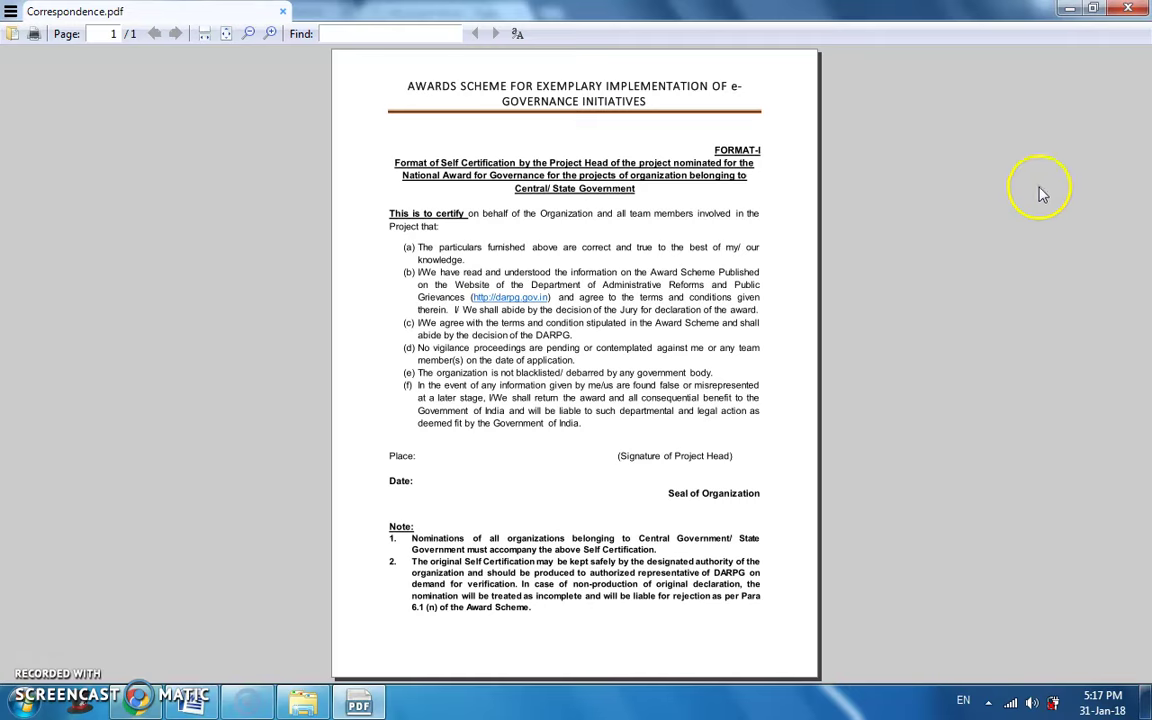
key(alt+F4)
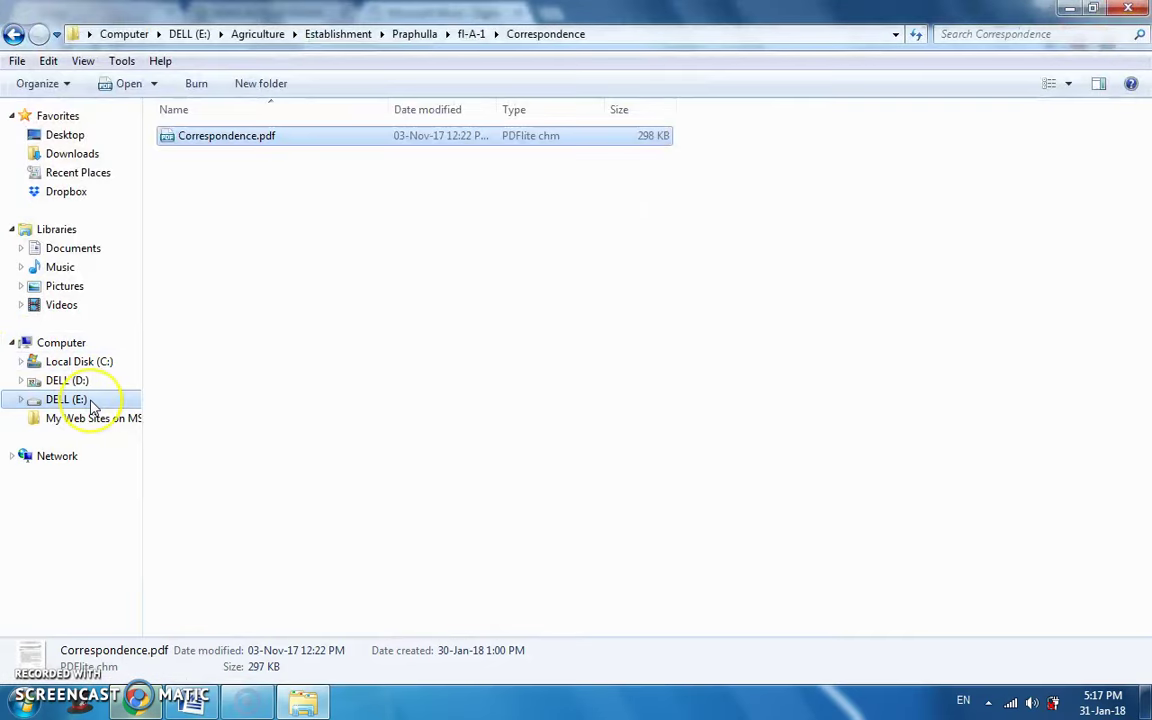
- Rename Correspondence.pdf as 1_1_Correspondence.pdf so the name starts with its page range
key(F2)
key(Home)
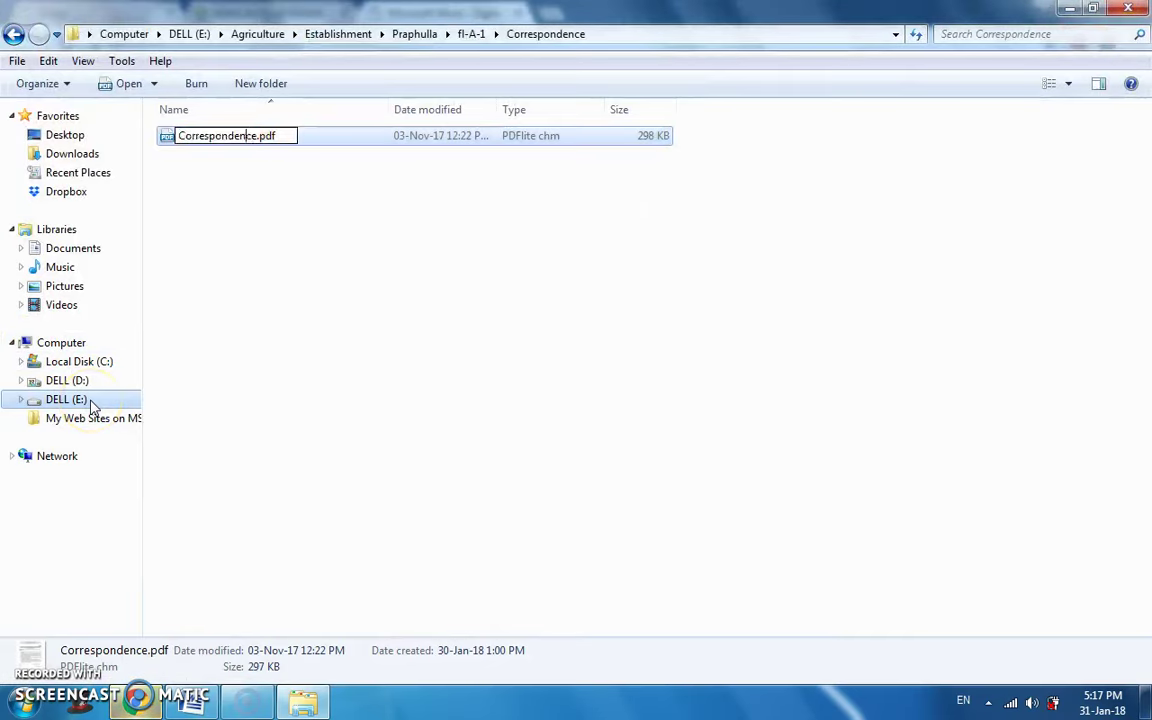
text(1_1)
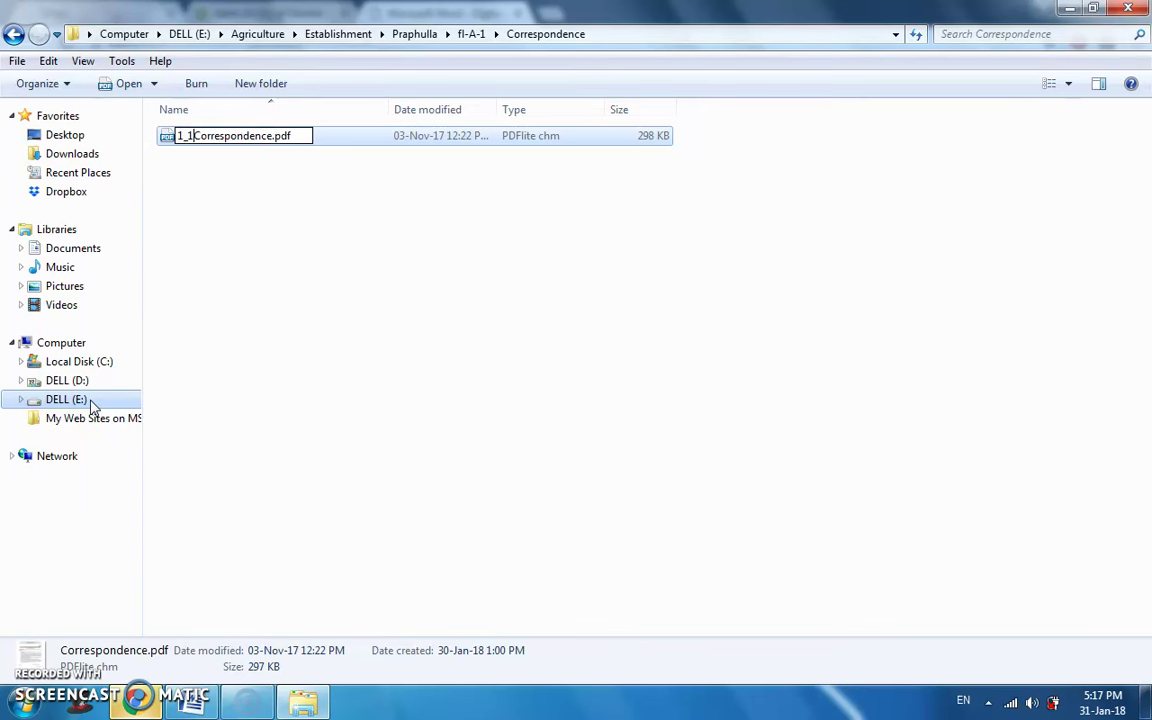
text(_)
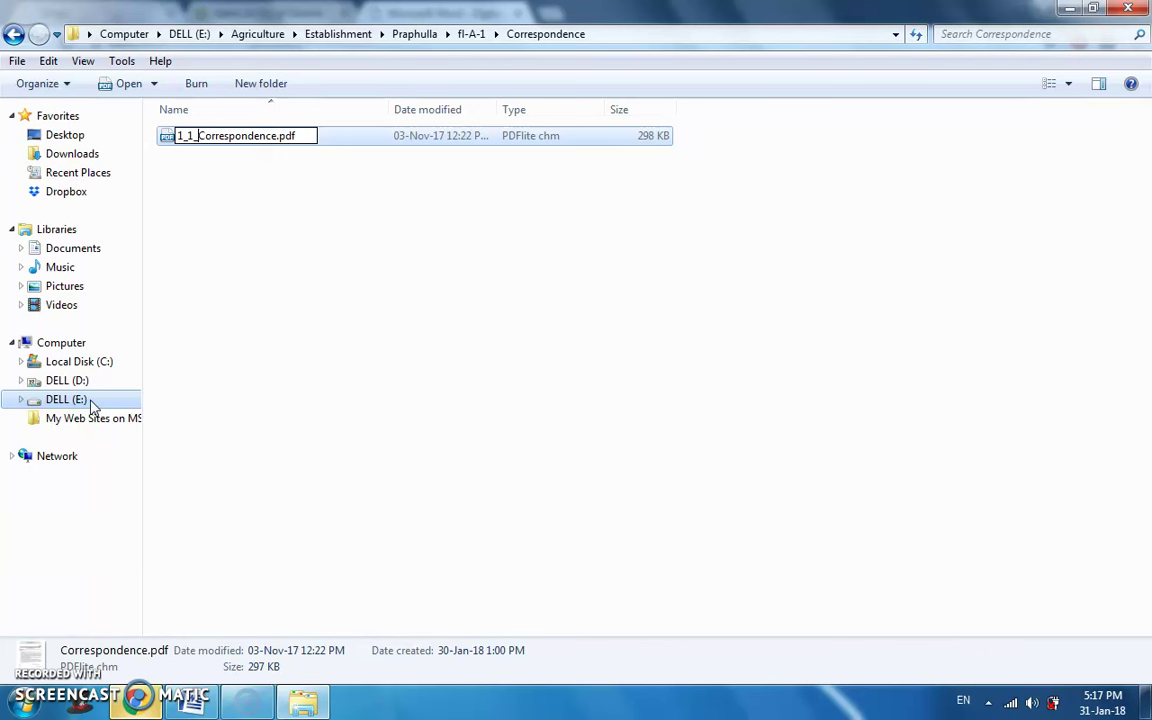
key(Return)
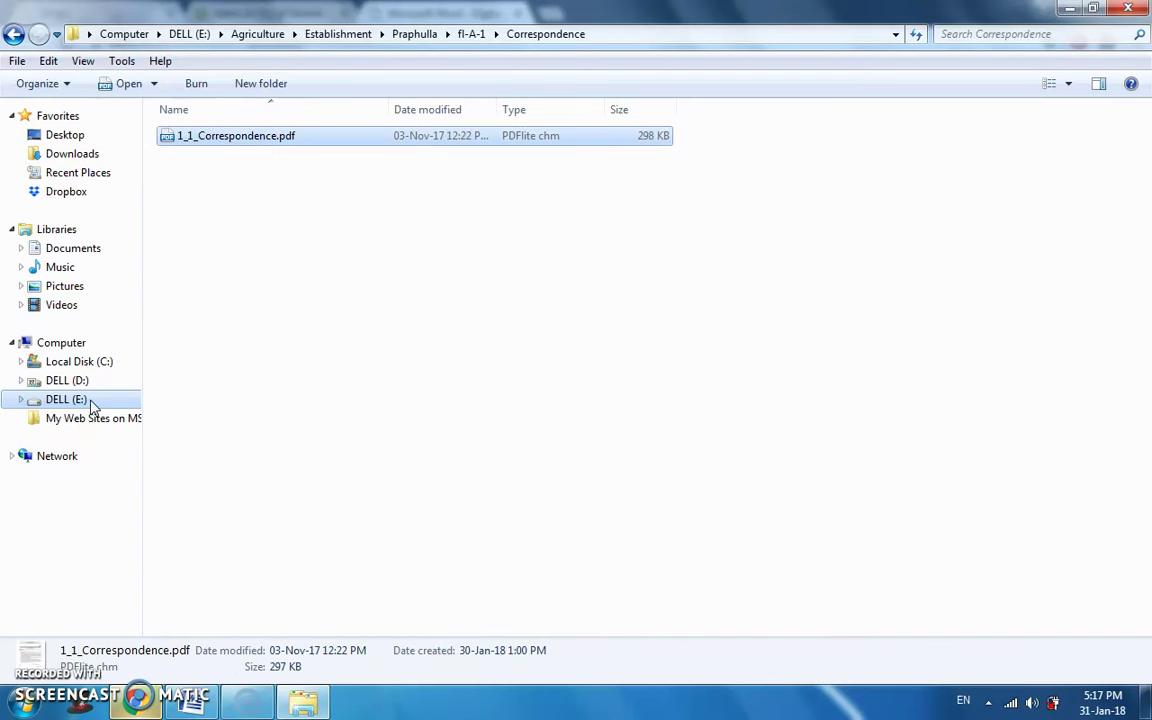
click(430, 275)
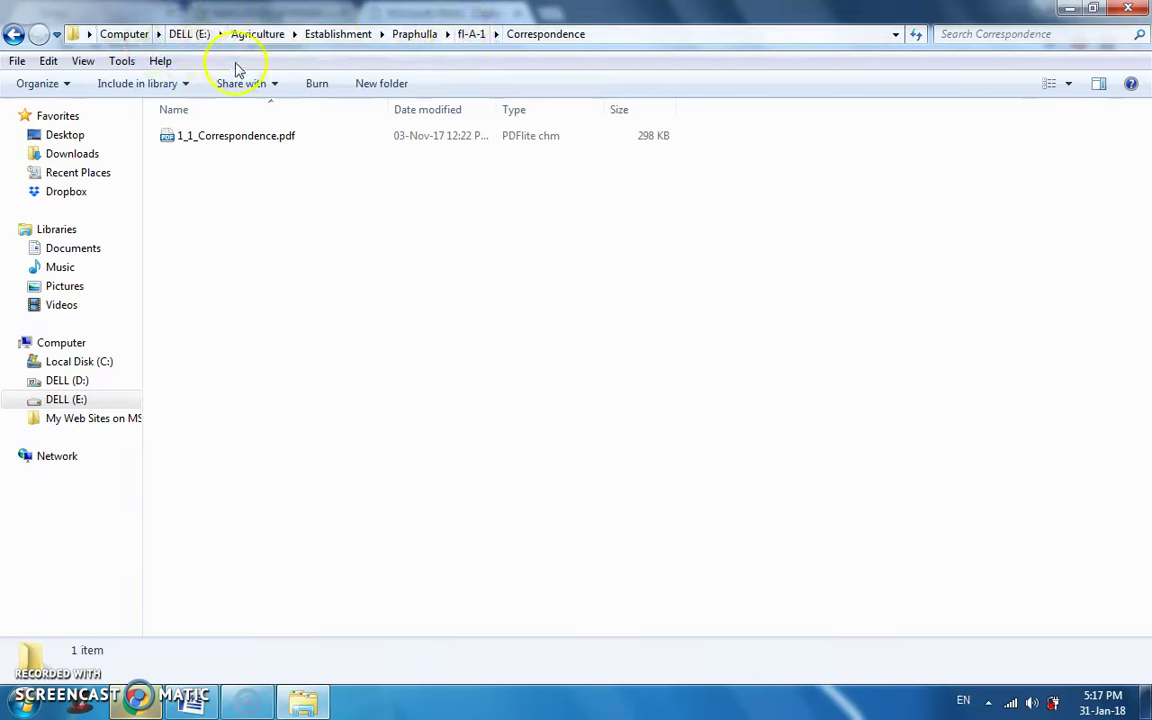
- Go back up to the fl-A-1 folder and on to the Establishment folder to review the folder structure
click(468, 34)
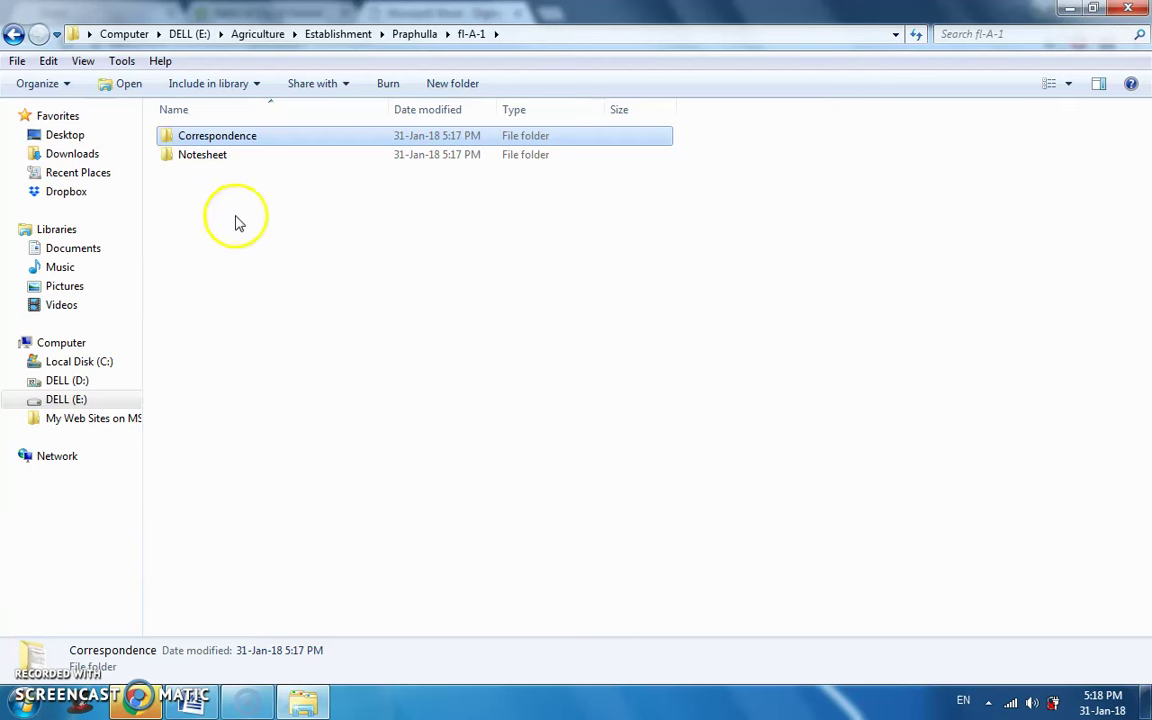
click(321, 262)
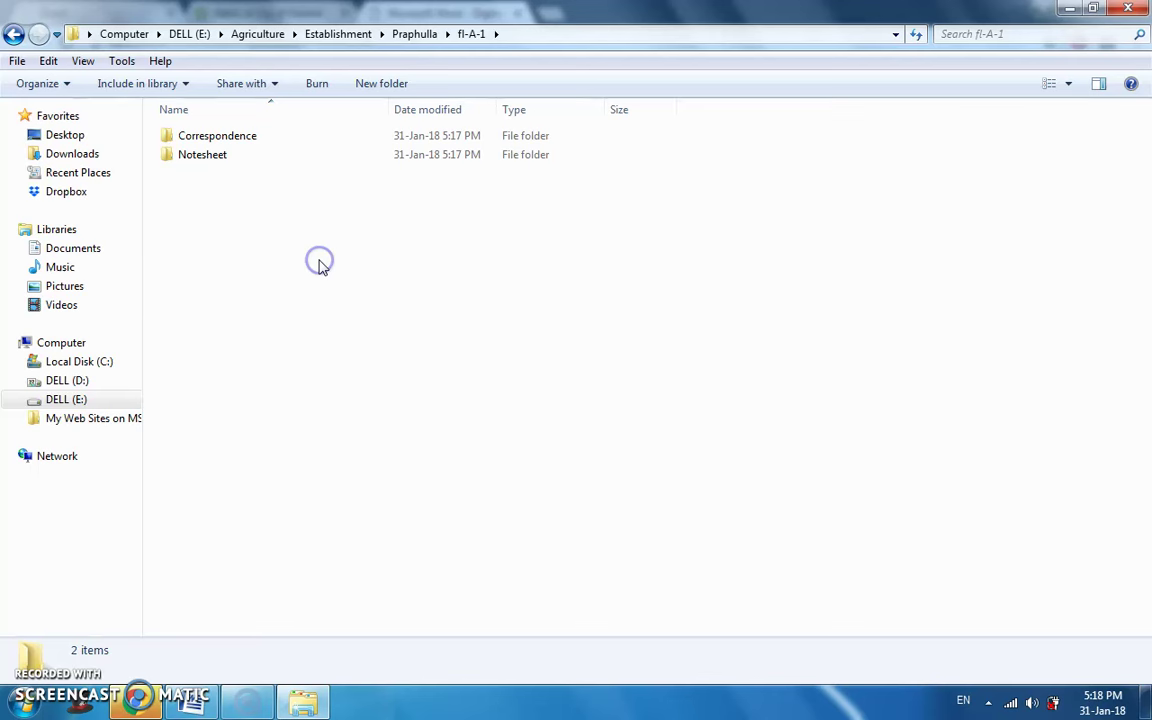
click(348, 34)
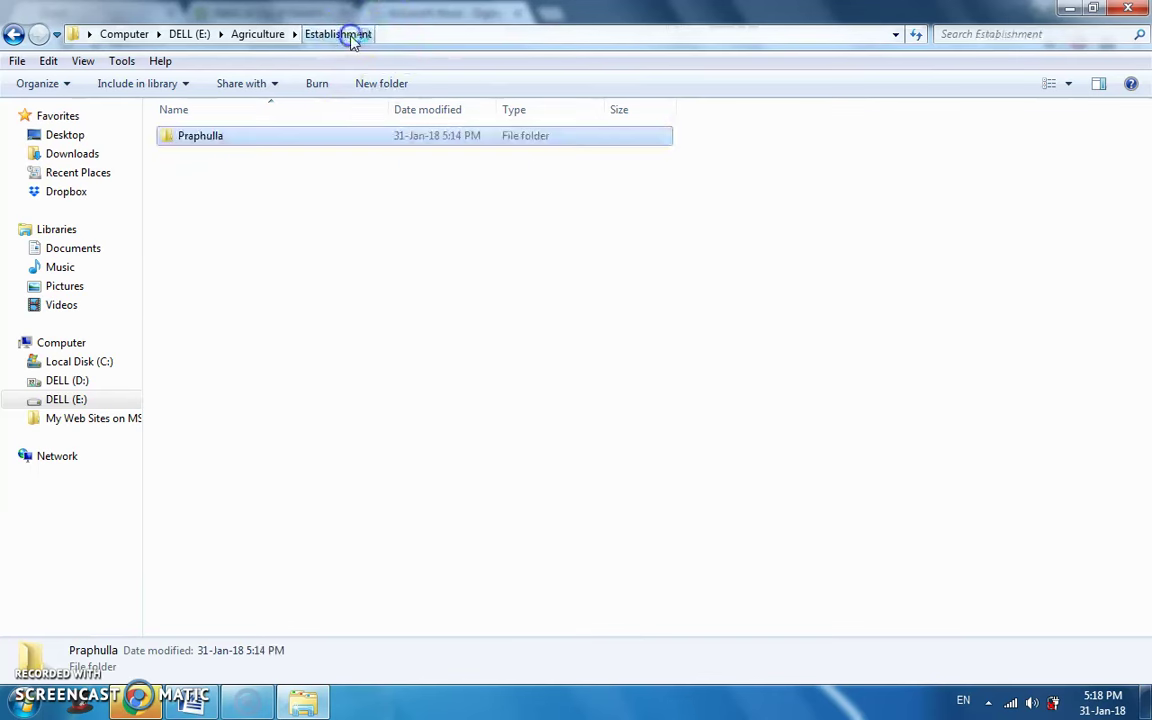
- Open the officer's folder inside Establishment and its fl-A-1 folder to review the nested subfolders
double_click(205, 145)
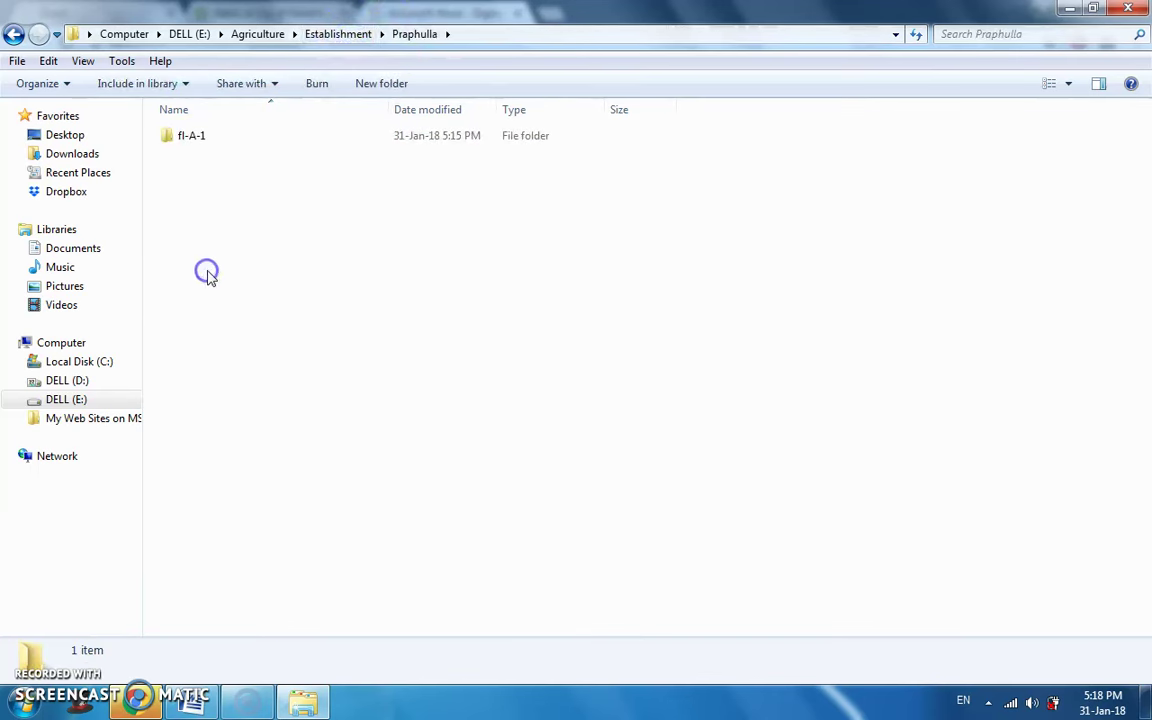
click(211, 200)
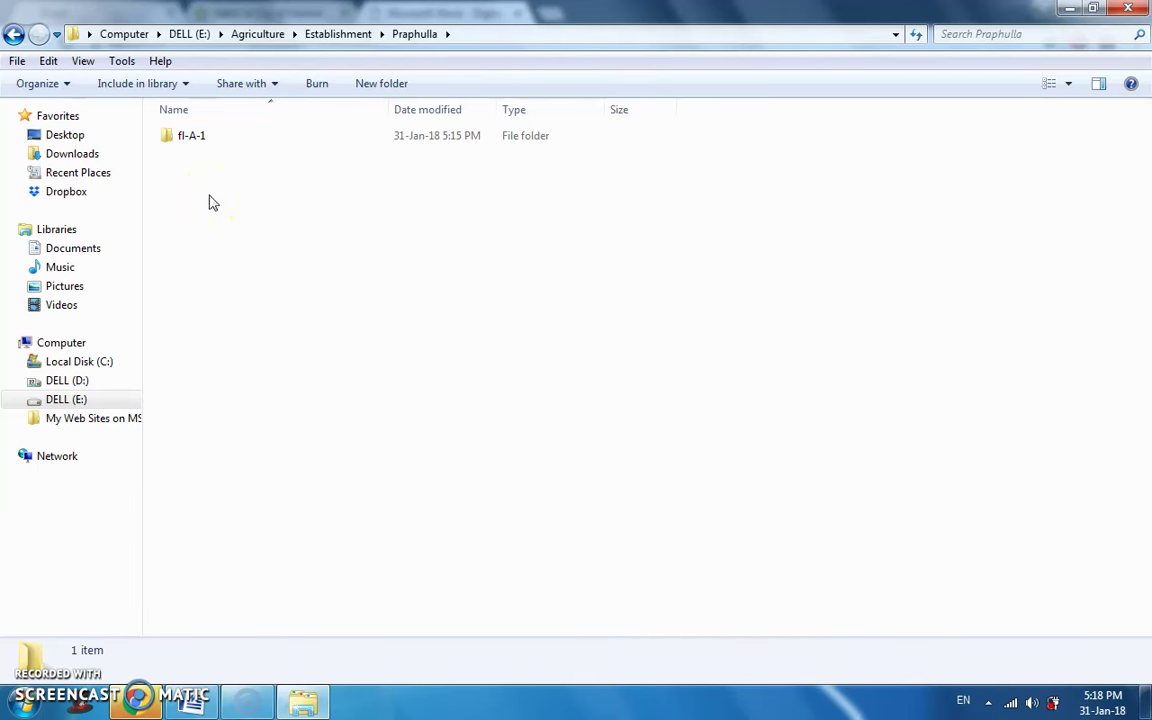
double_click(205, 140)
click(213, 239)
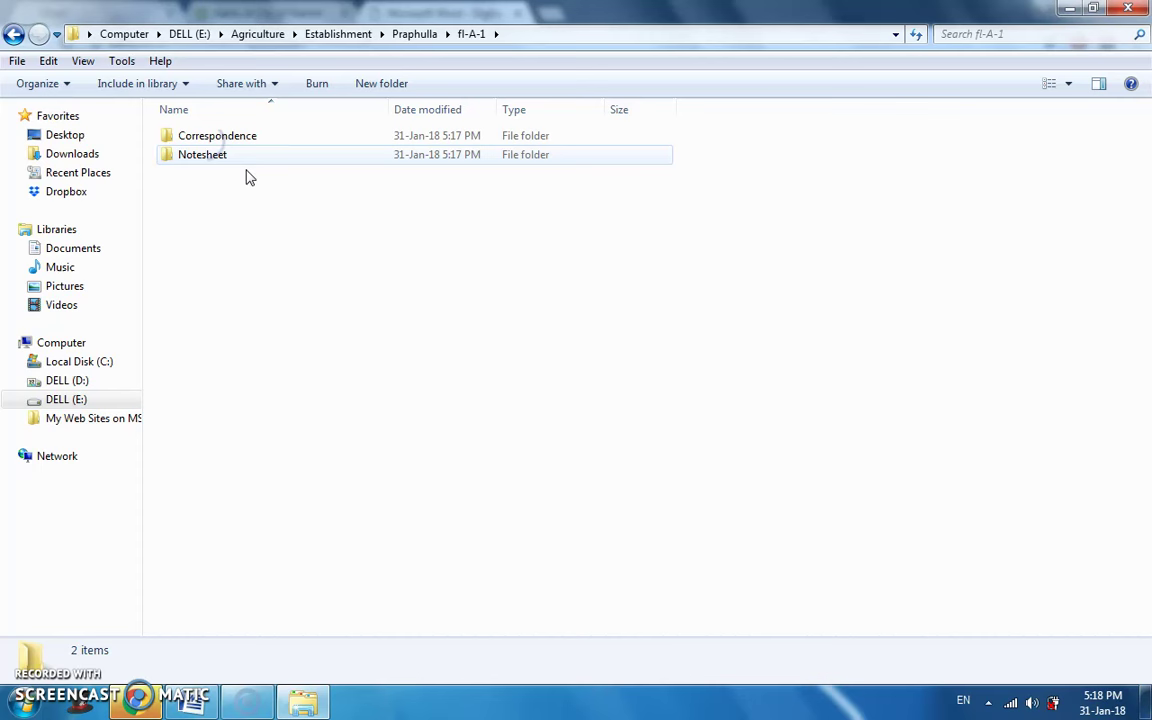
- Go back up to the officer's folder and create a second file folder named fl-B-4 in it
click(414, 33)
right_click(301, 319)
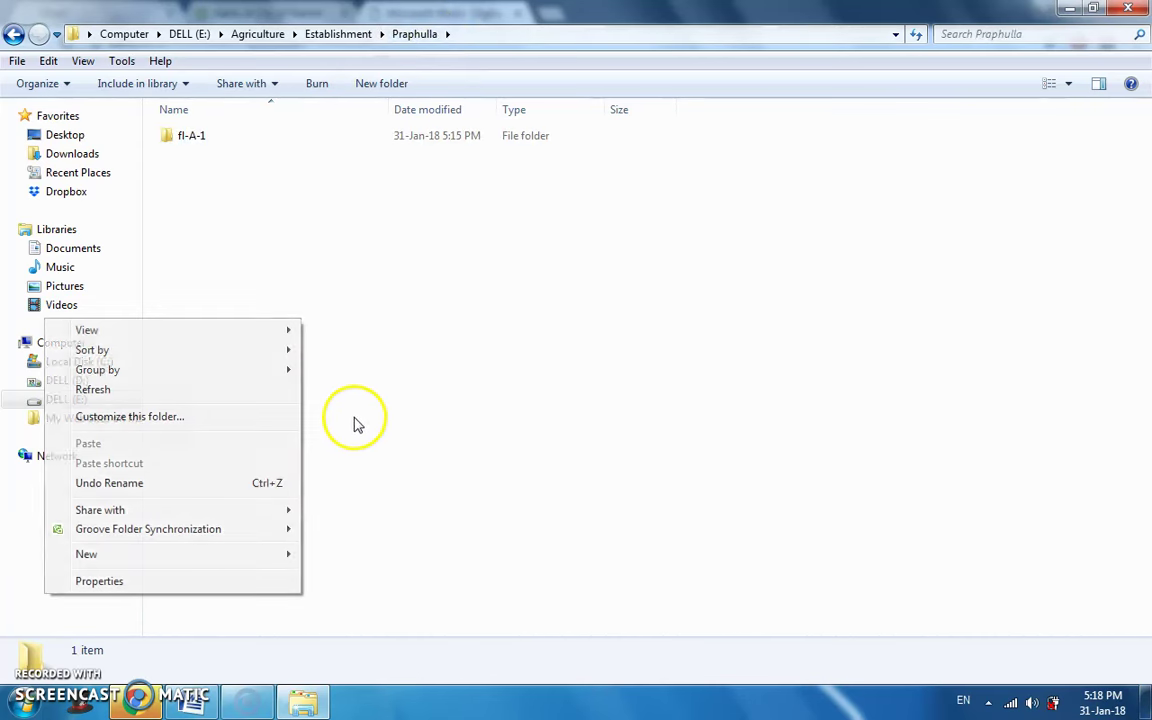
click(252, 554)
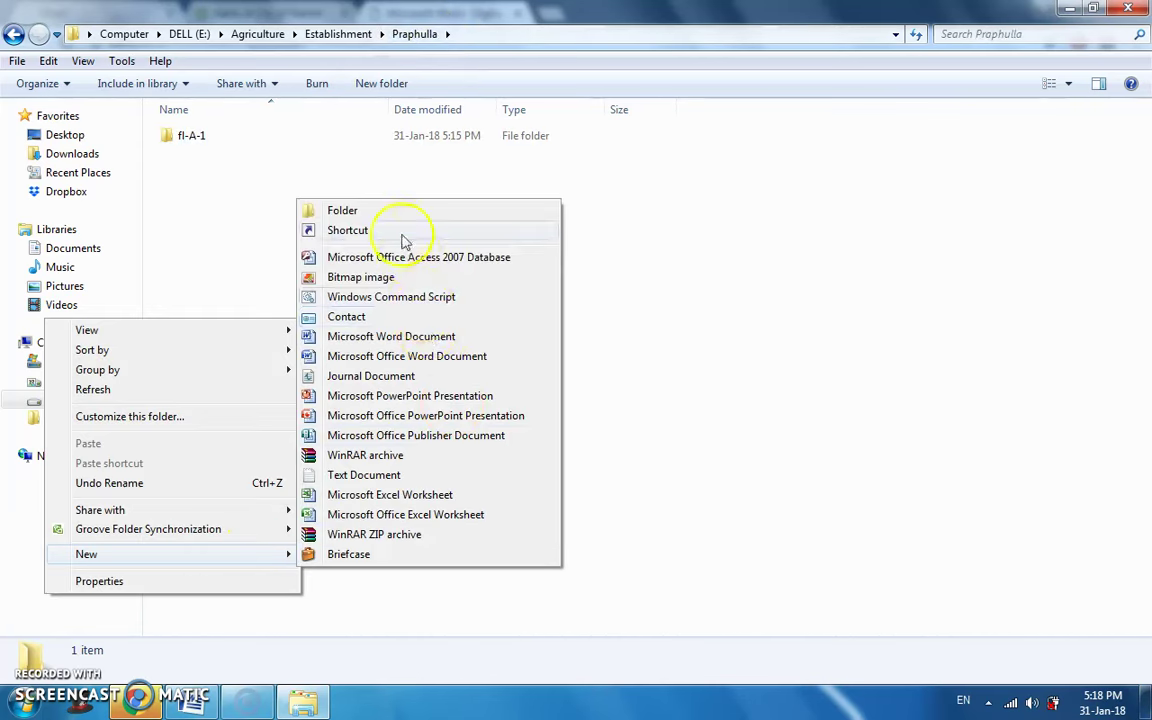
click(396, 217)
text(fl)
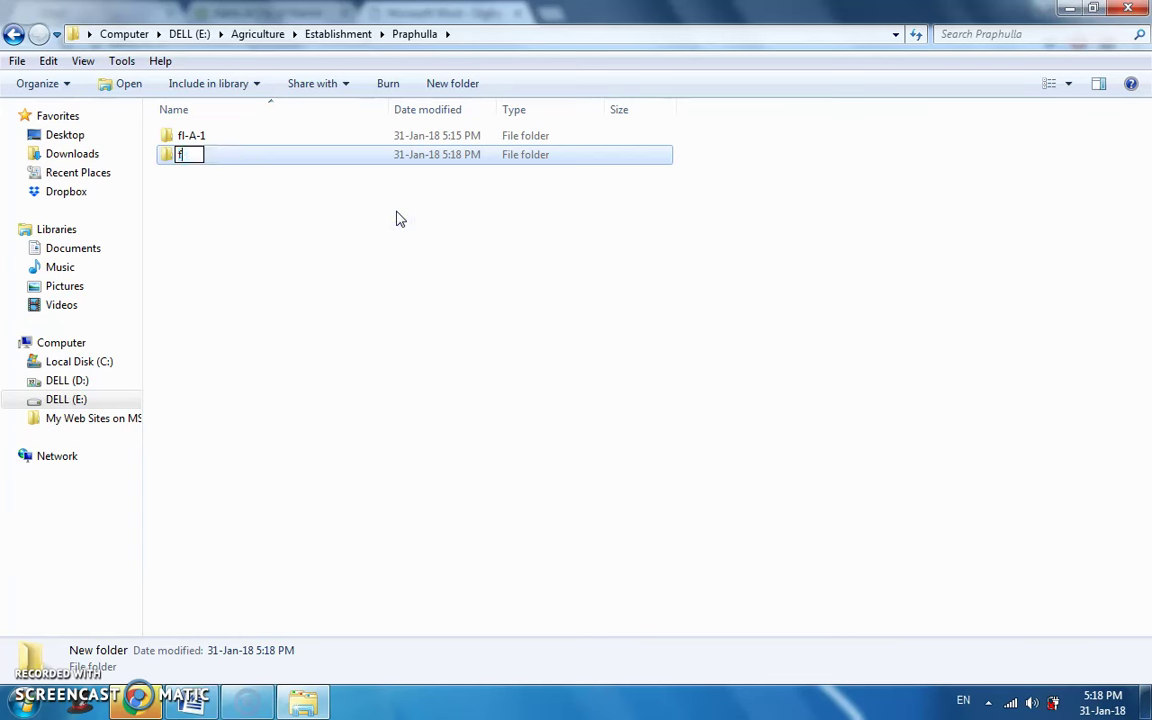
text(-)
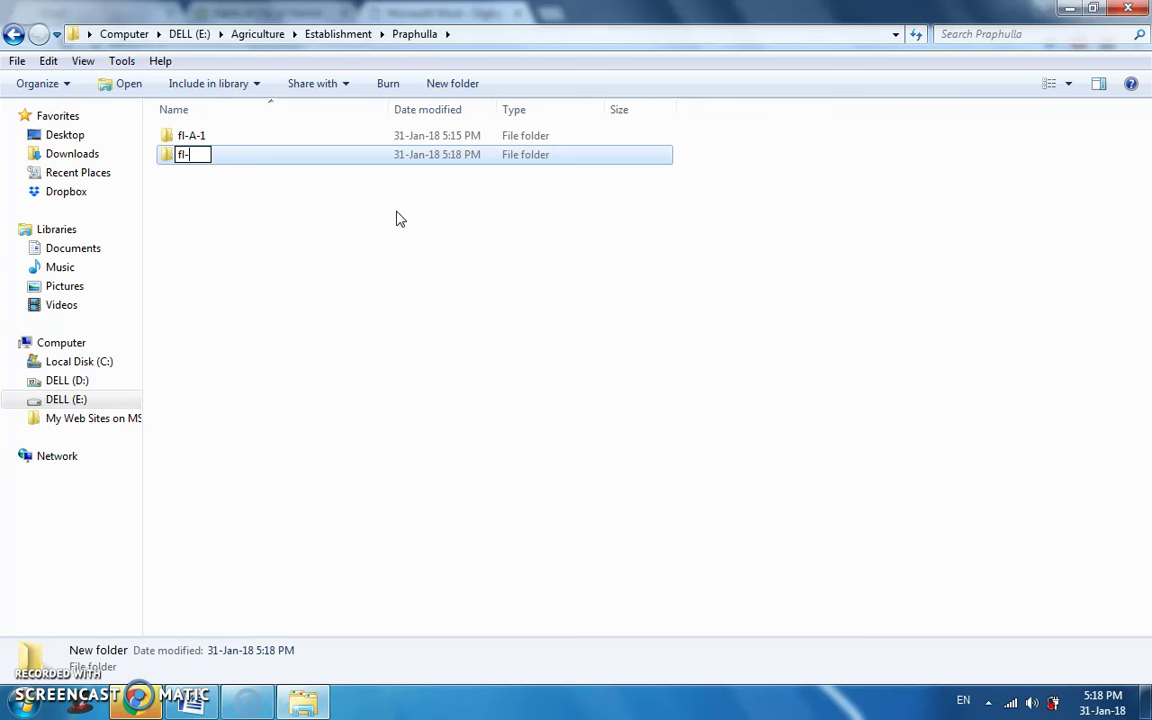
text(B-4)
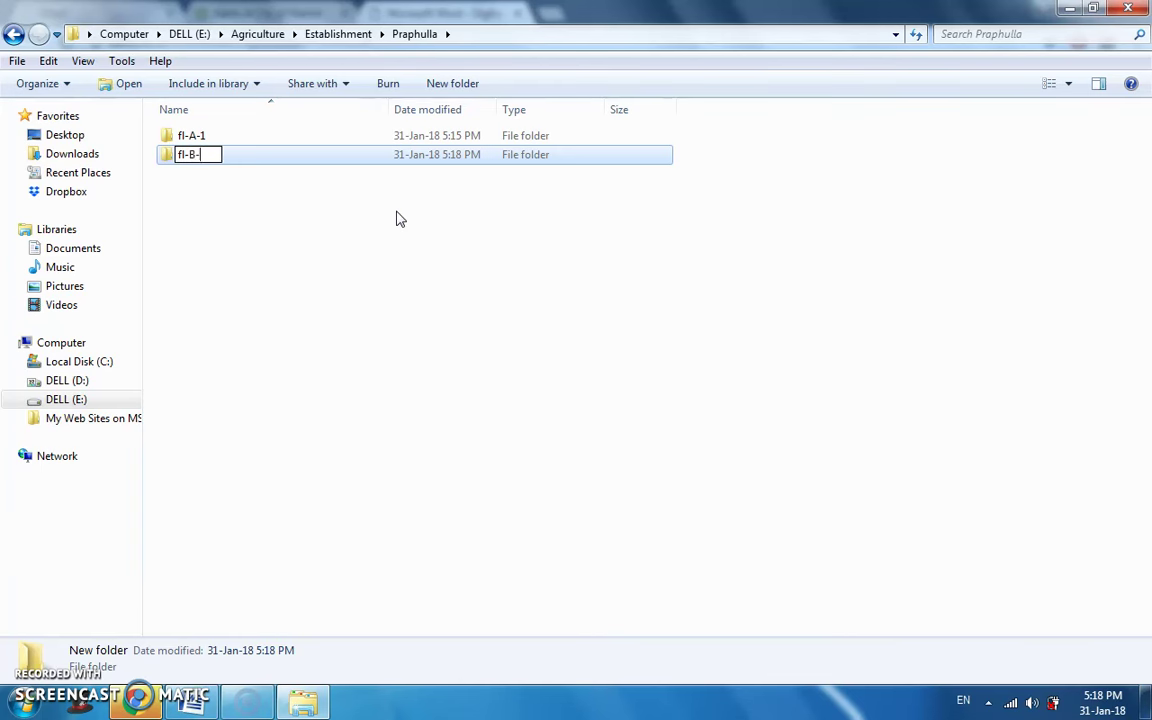
key(Return)
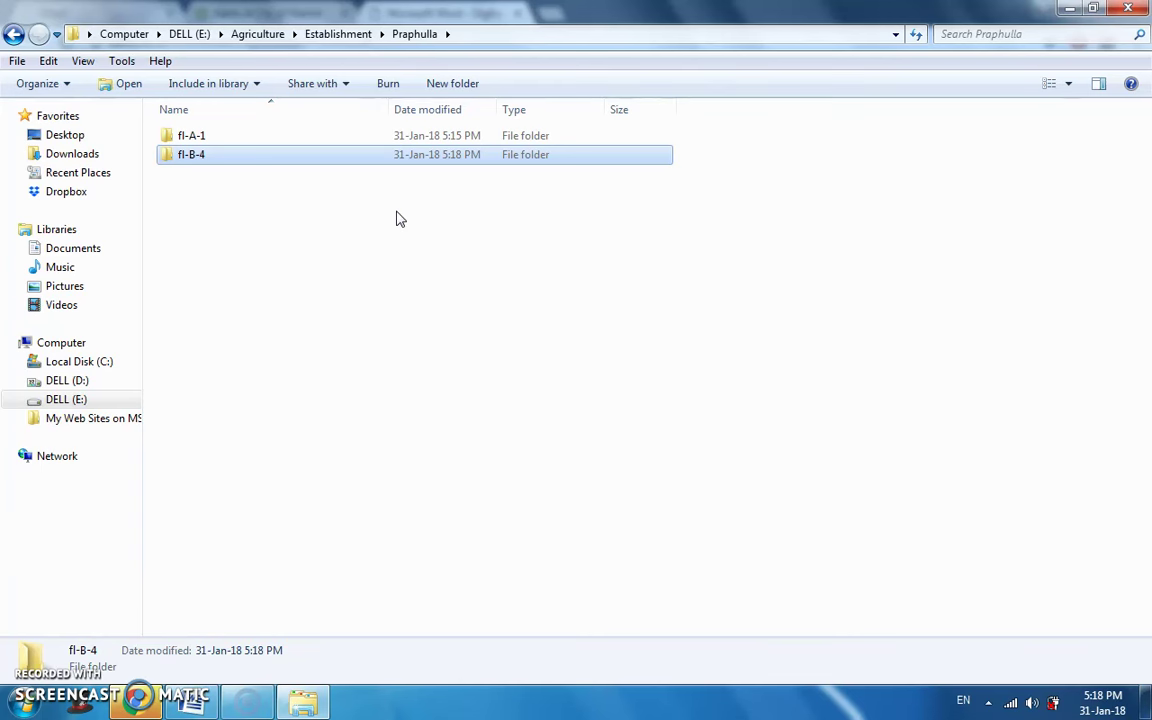
- Open the new fl-B-4 folder to look inside it
key(Return)
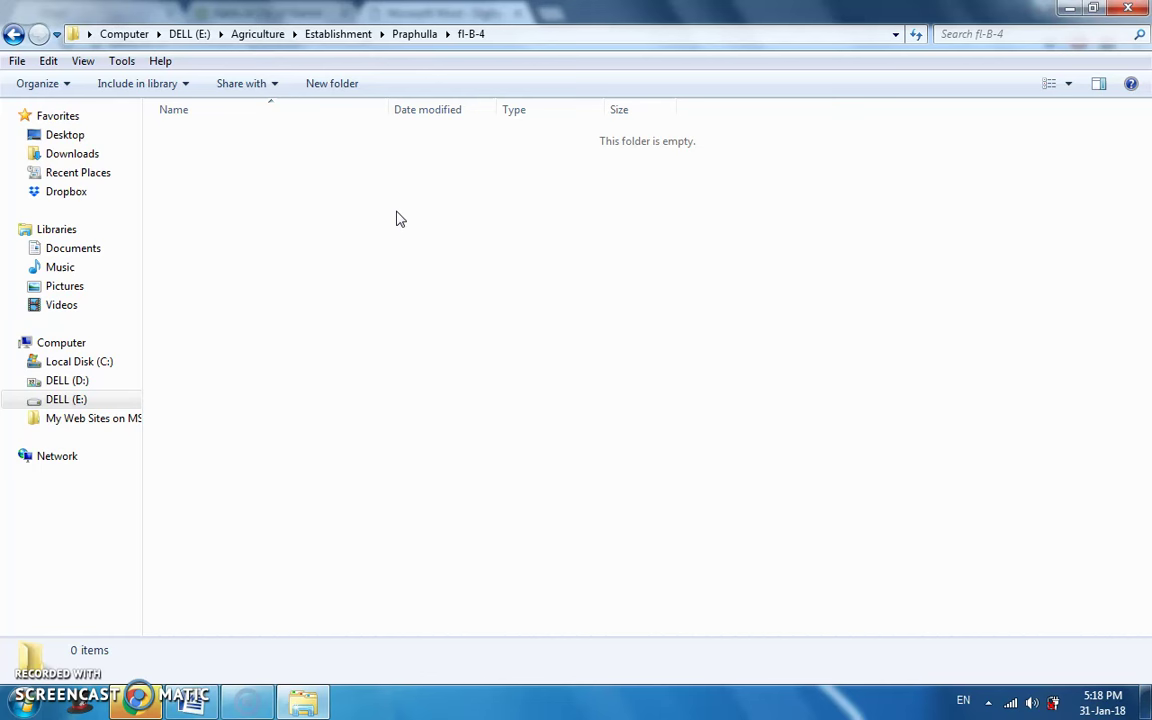
right_click(245, 220)
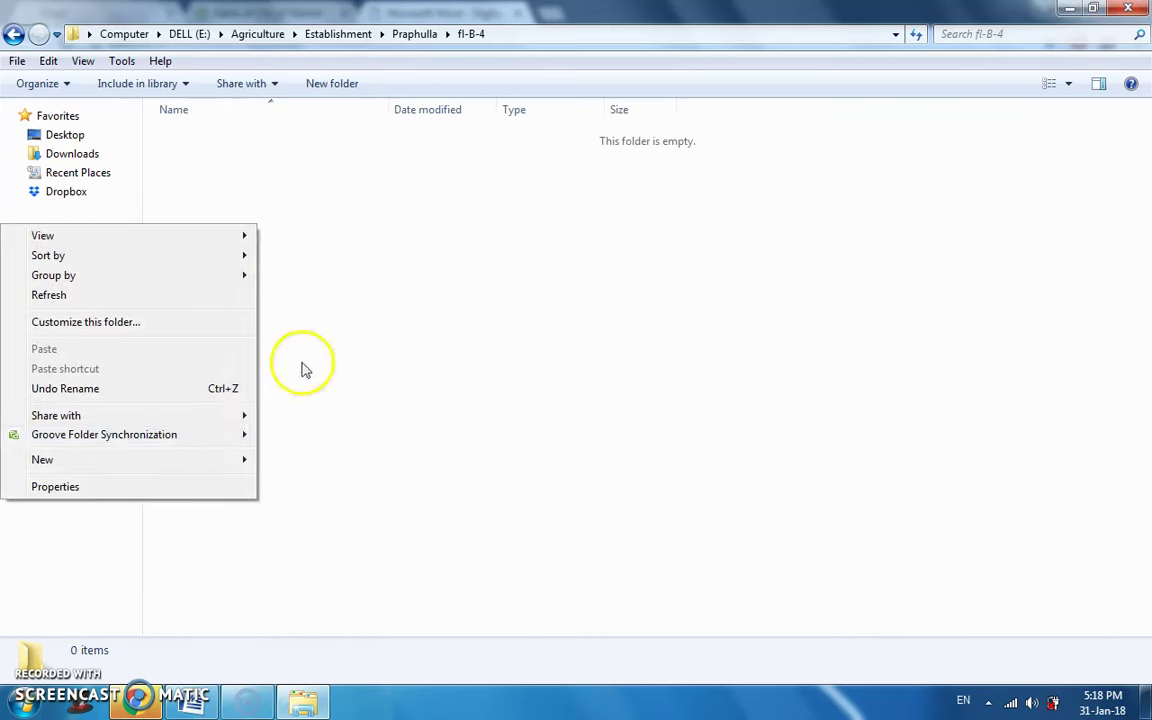
click(385, 305)
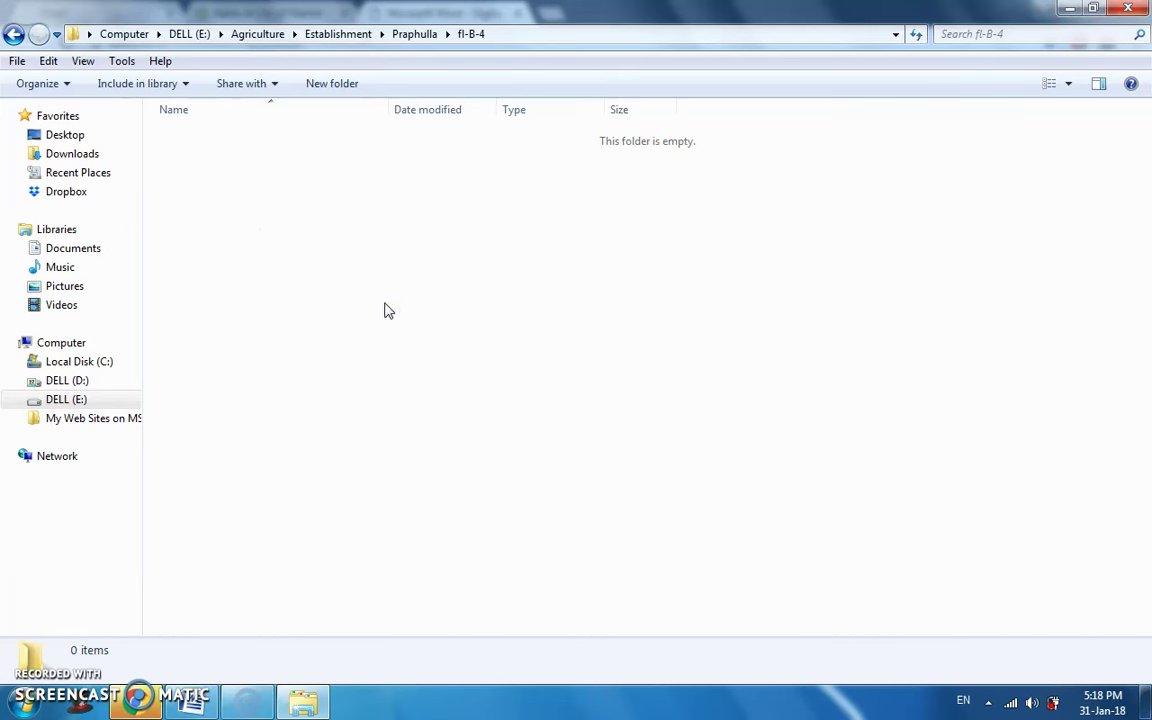
click(347, 220)
- Go up to the Agriculture folder and create a new section folder named Accounts in it
click(292, 36)
click(274, 38)
right_click(265, 222)
click(679, 260)
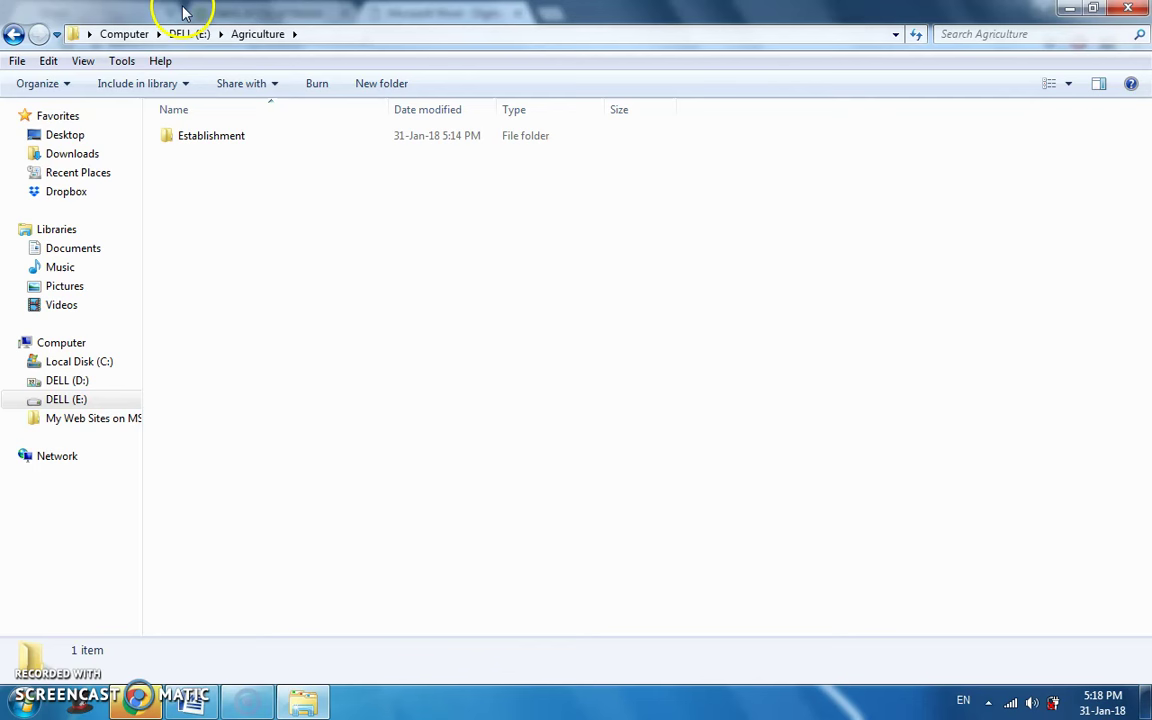
right_click(255, 252)
mouse_move(185, 485)
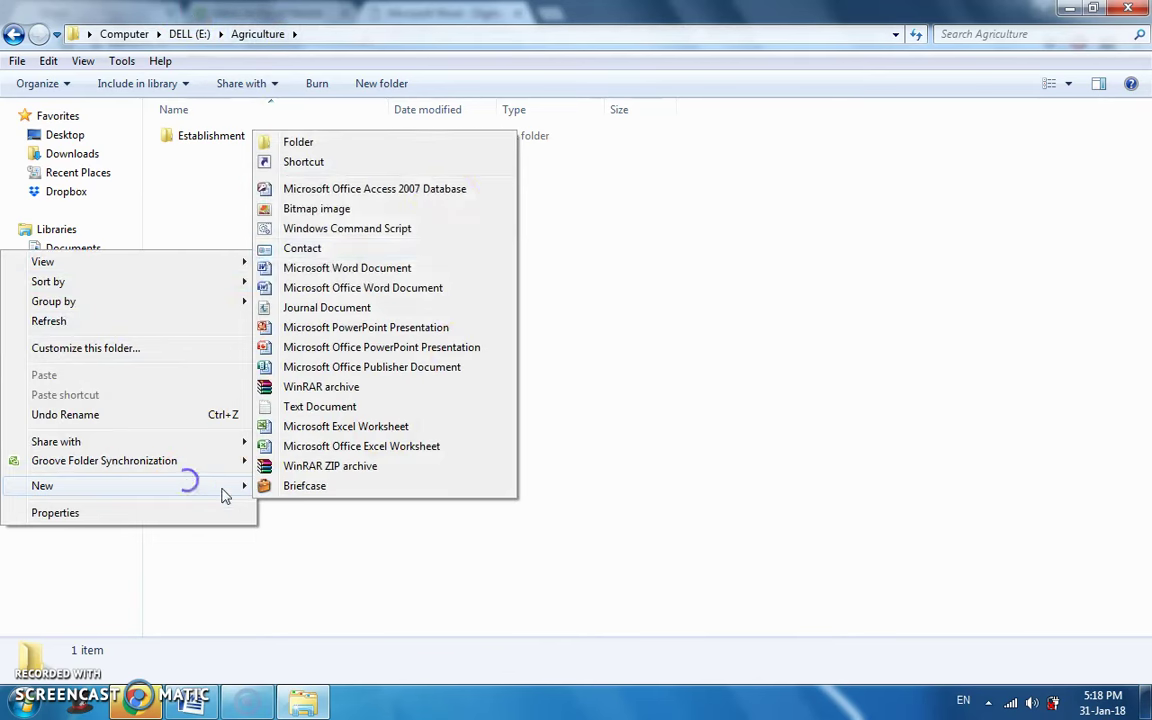
click(420, 152)
text(Accounts)
key(Return)
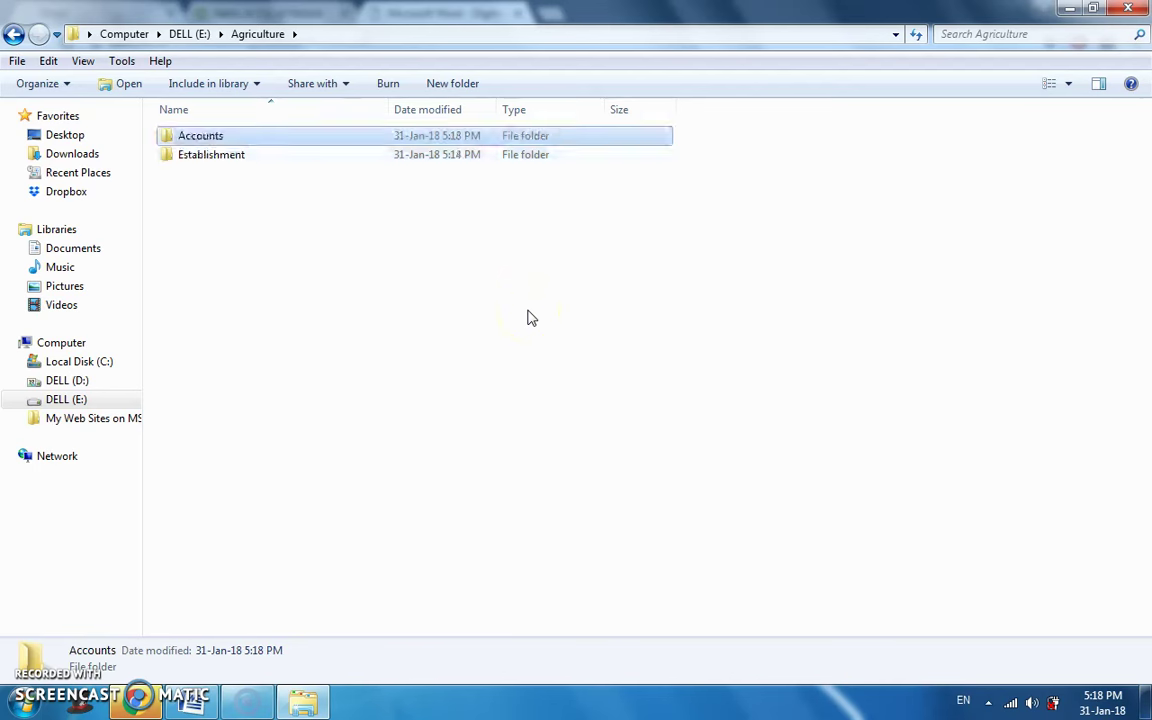
- Inside the Accounts folder, create a subfolder with the officer's first name and open it
key(Return)
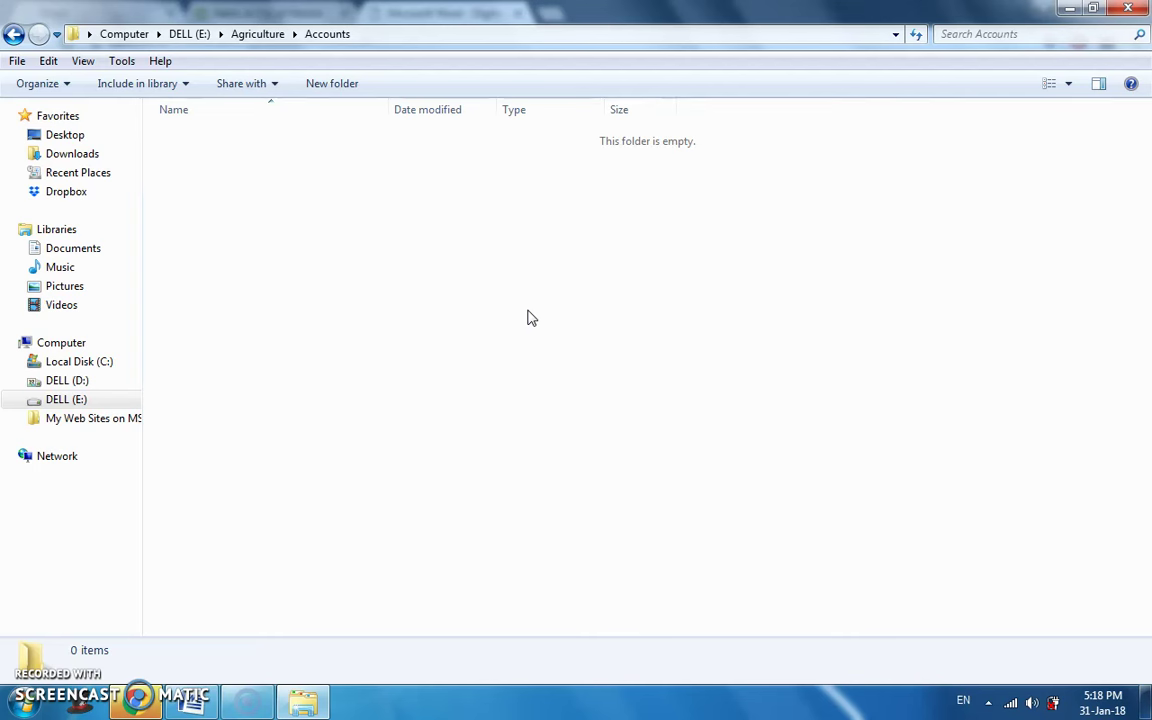
right_click(295, 220)
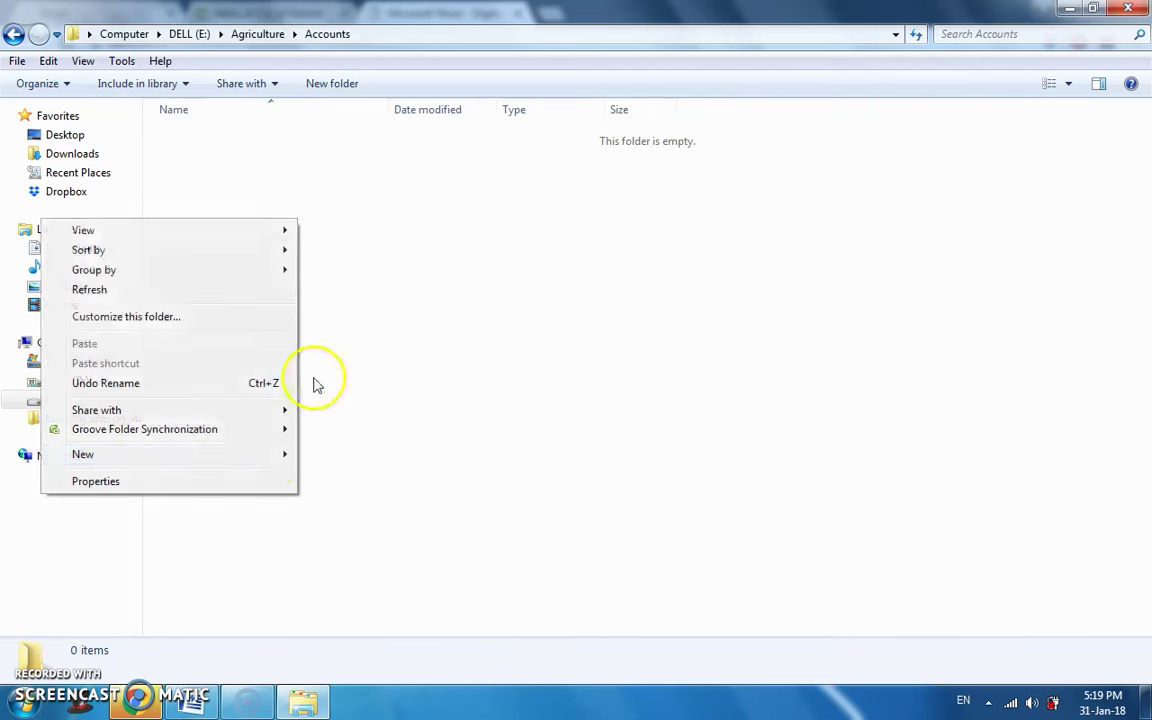
mouse_move(267, 455)
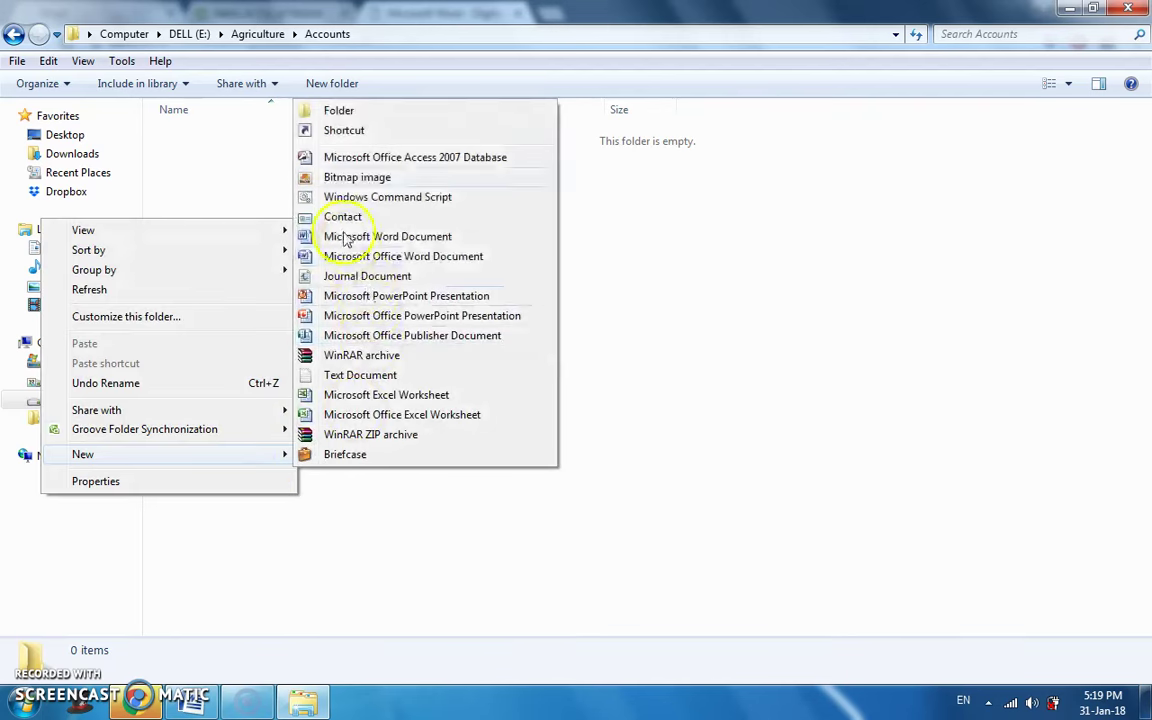
click(305, 111)
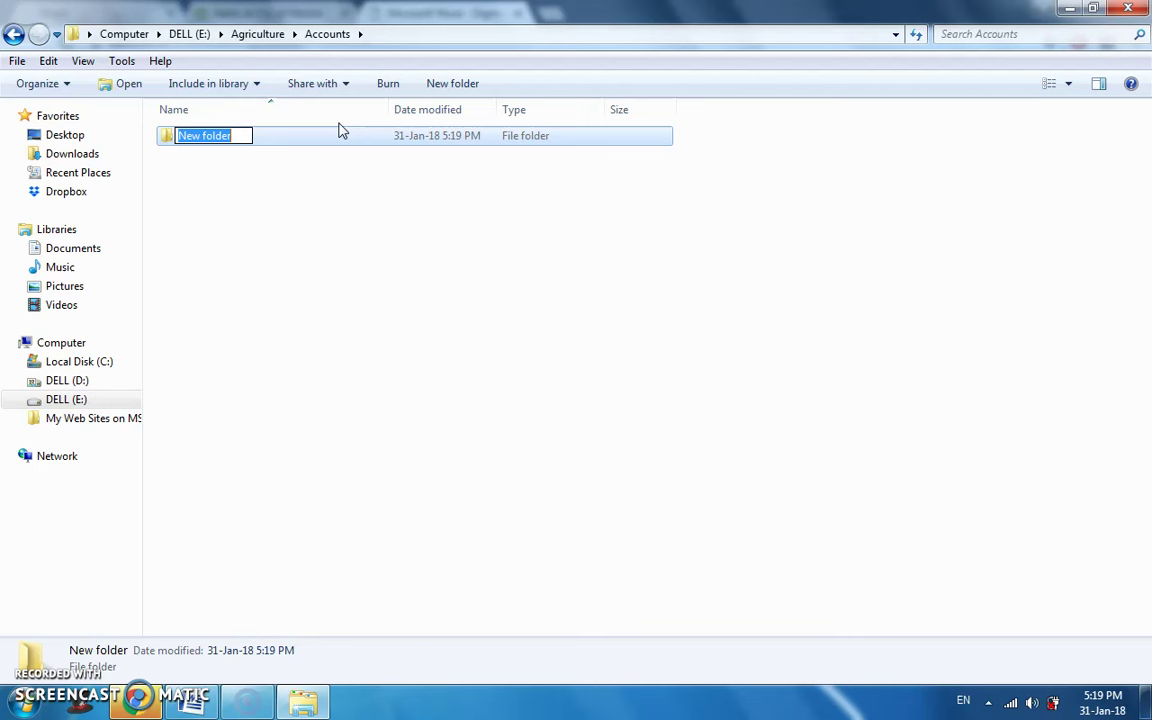
text(Ravi)
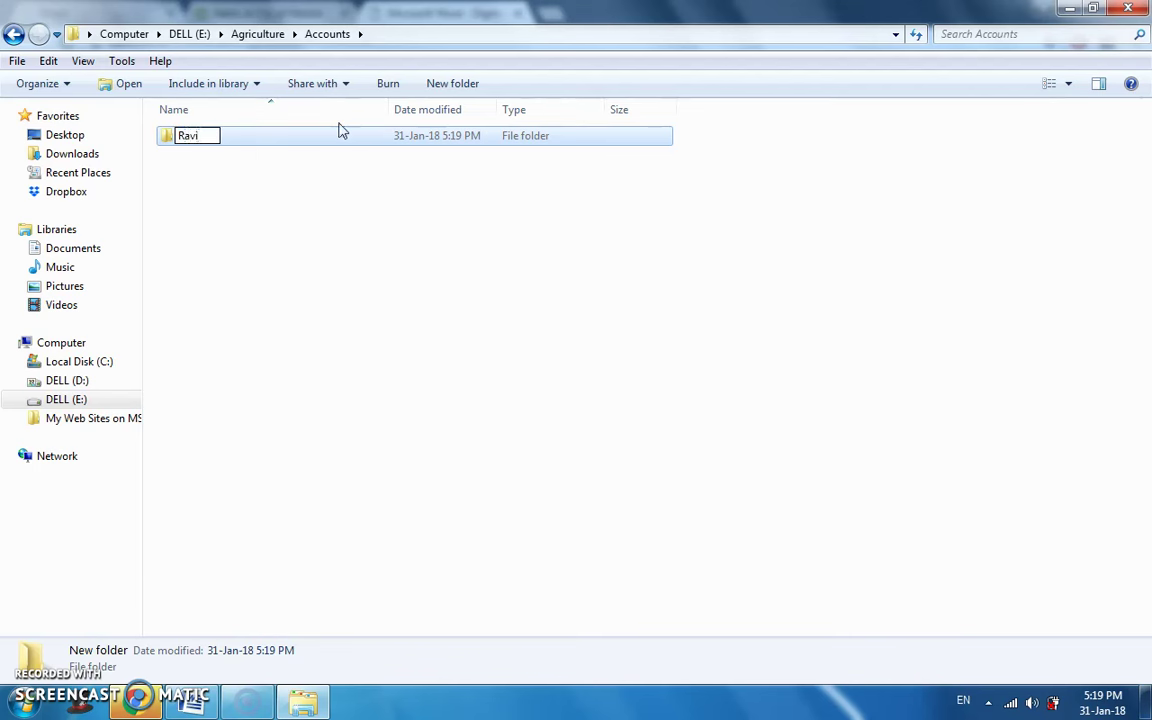
key(Return)
double_click(340, 135)
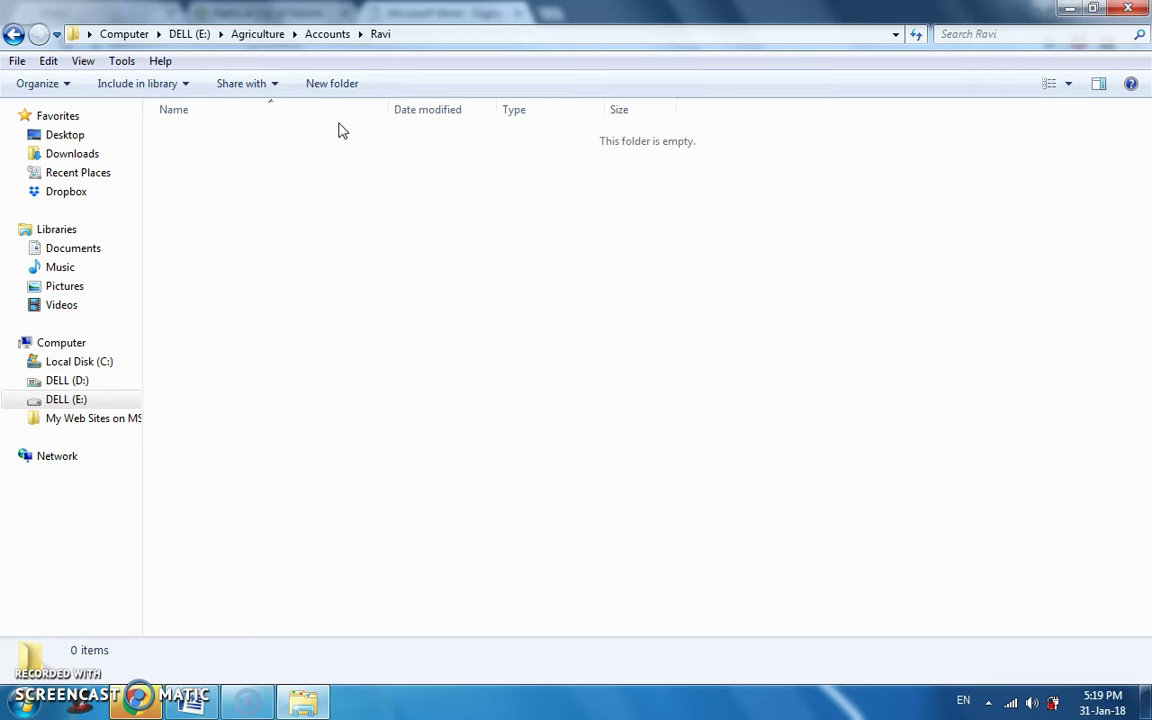
- Switch to Chrome, dismiss the disabled-extension notice and review the folder hierarchy diagram in the Digitisation Process PDF
click(138, 697)
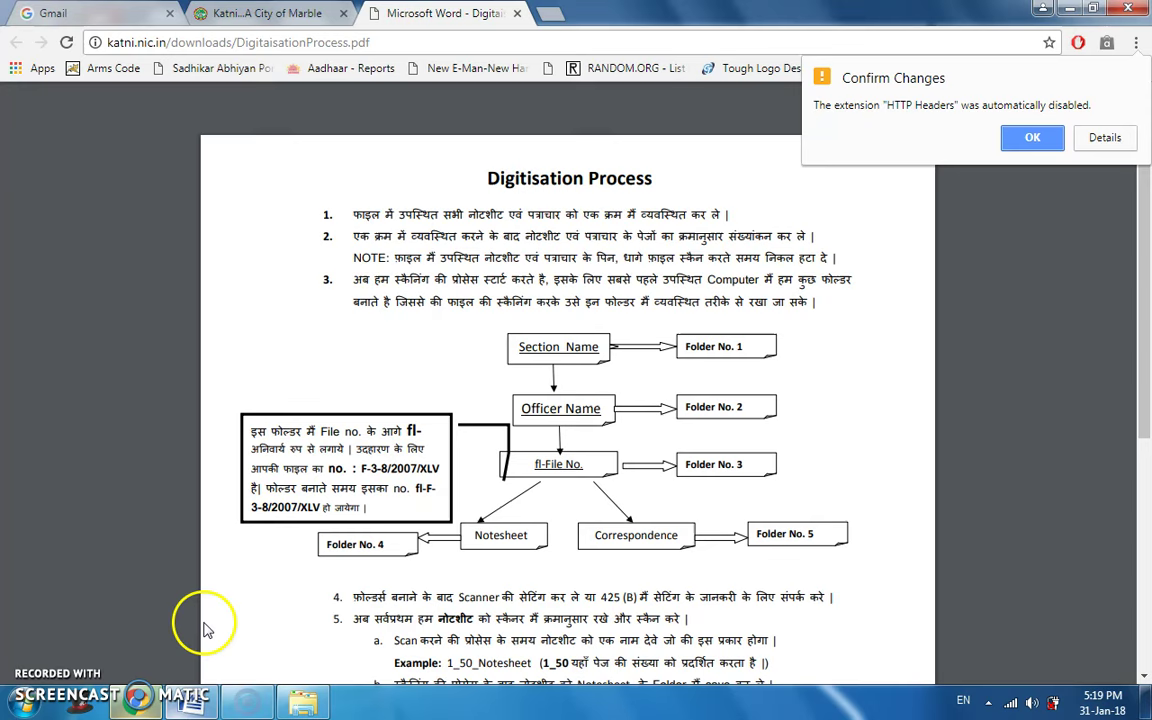
scroll(599, 478, down, 3)
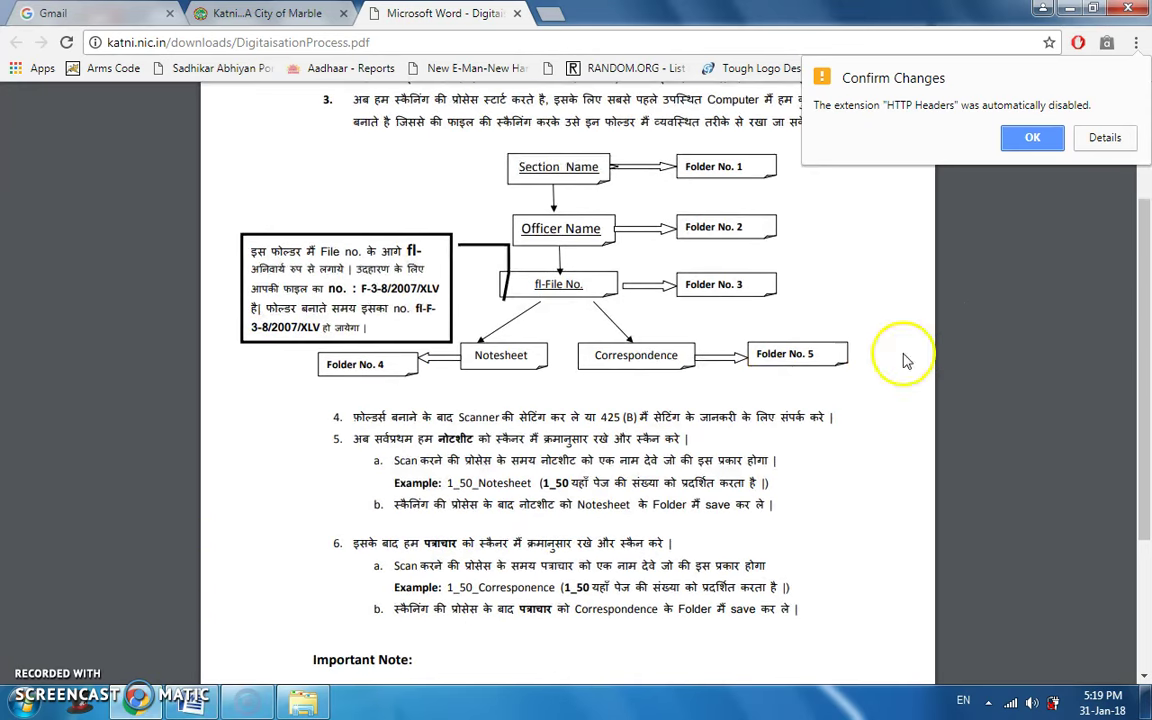
click(1060, 132)
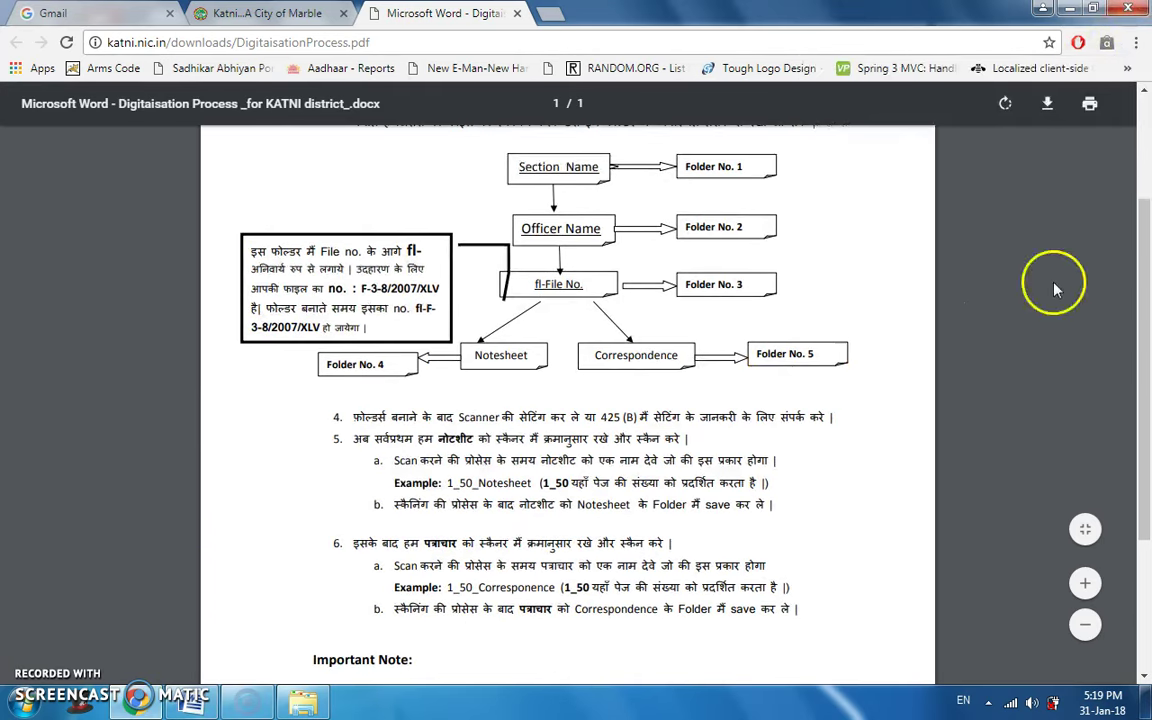
scroll(789, 285, up, 4)
click(591, 348)
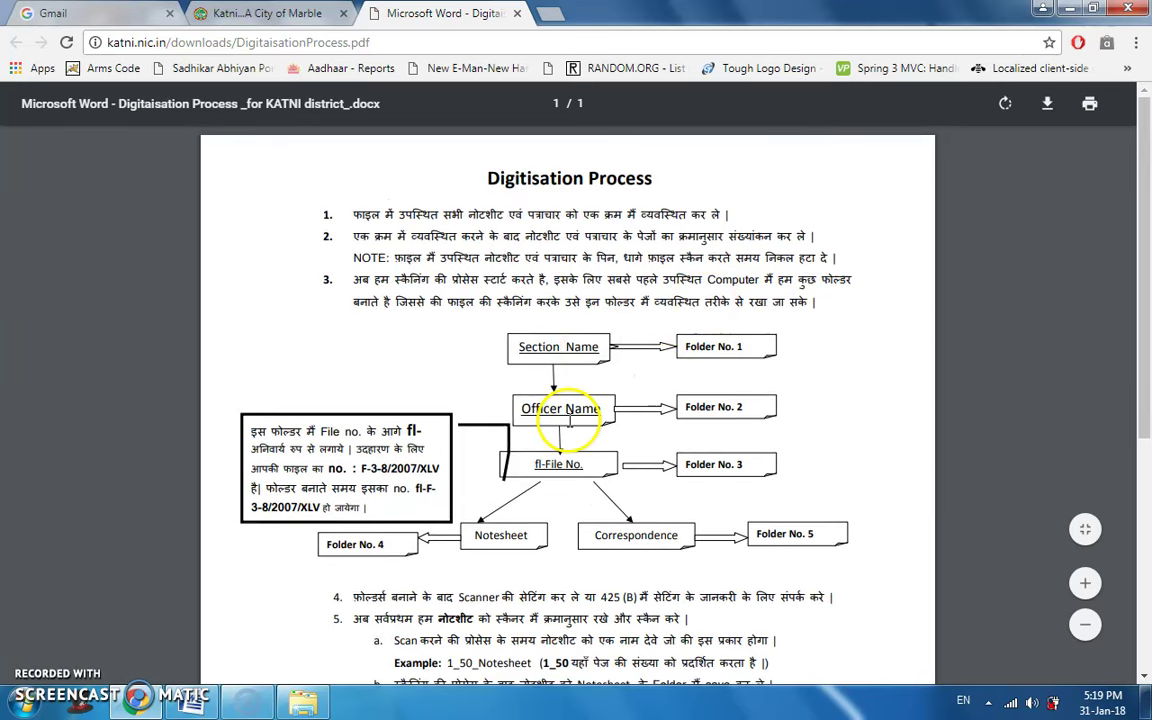